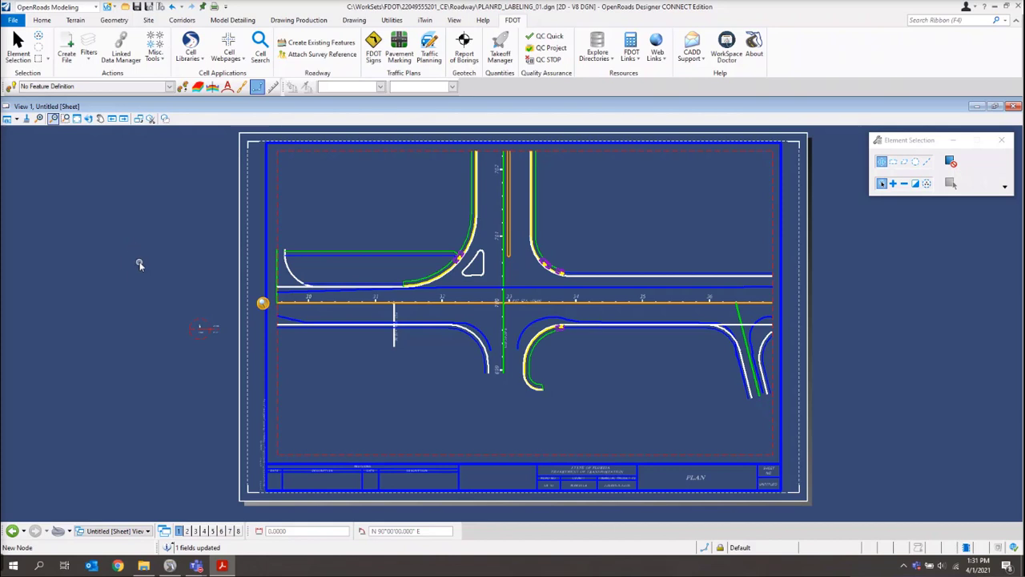
Switch from the sheet view to the Untitled Views view group and set the active level to TextLabel
click(124, 532)
click(105, 509)
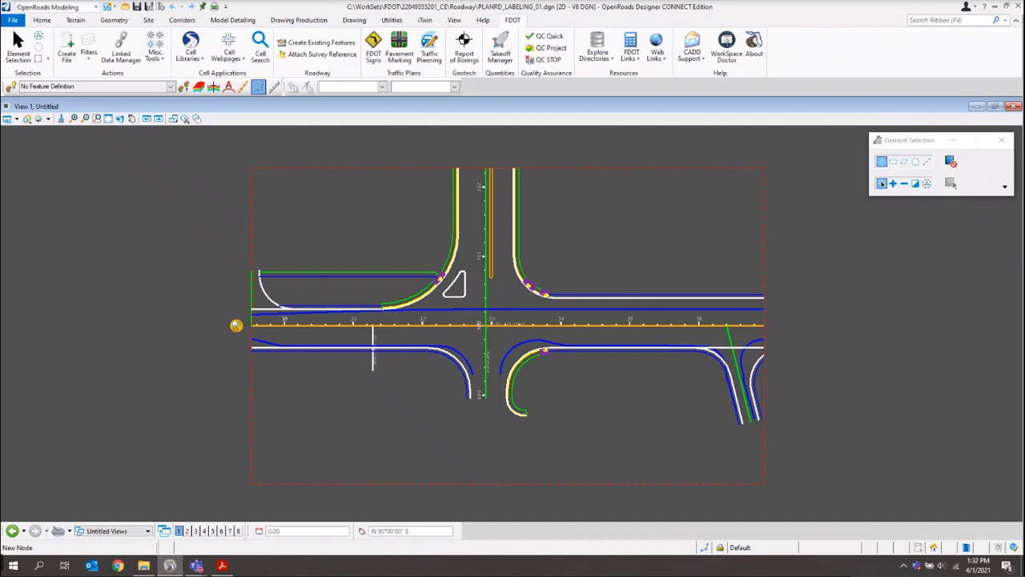
click(41, 22)
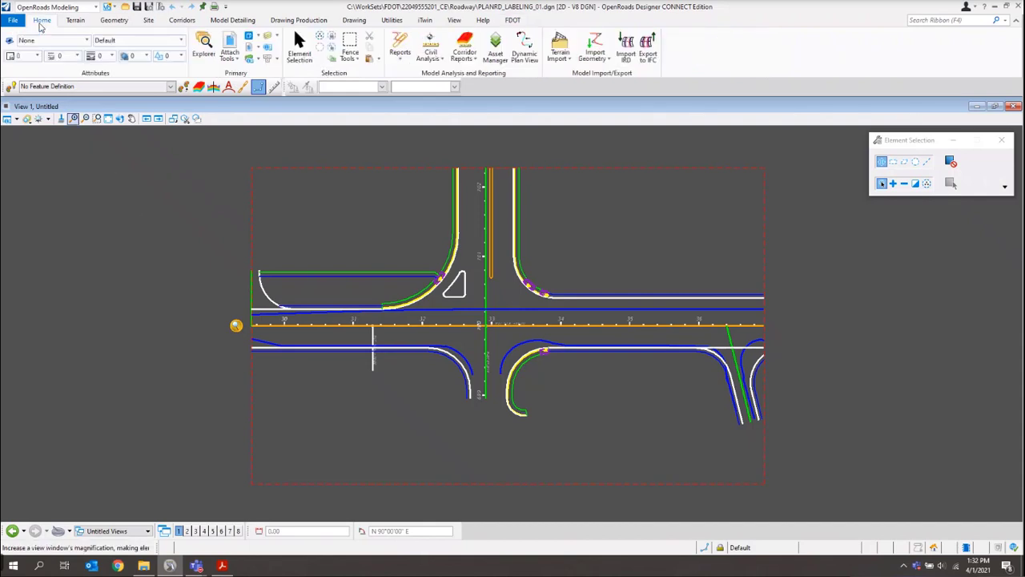
click(108, 40)
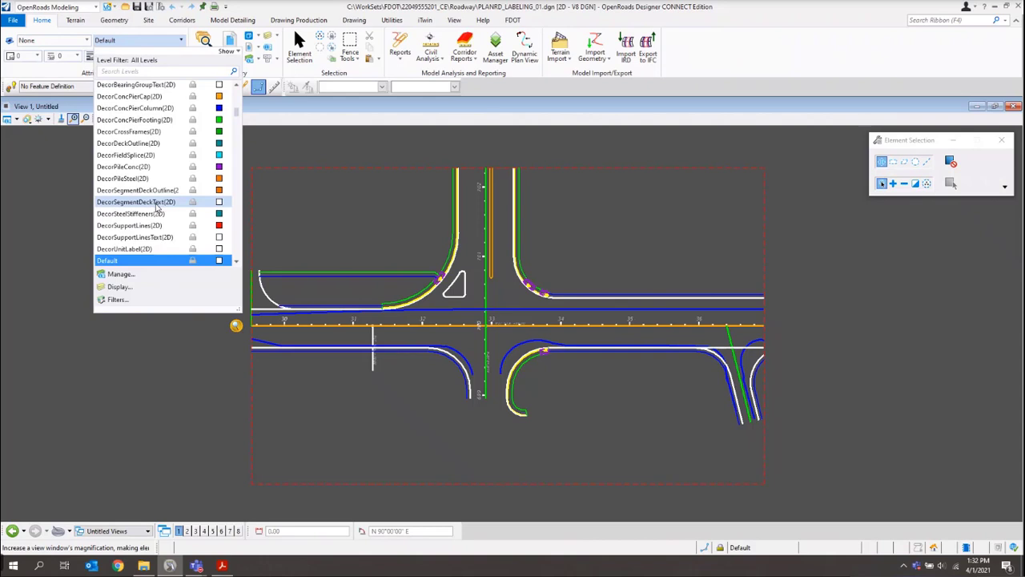
key(t)
scroll(157, 207, down, 6)
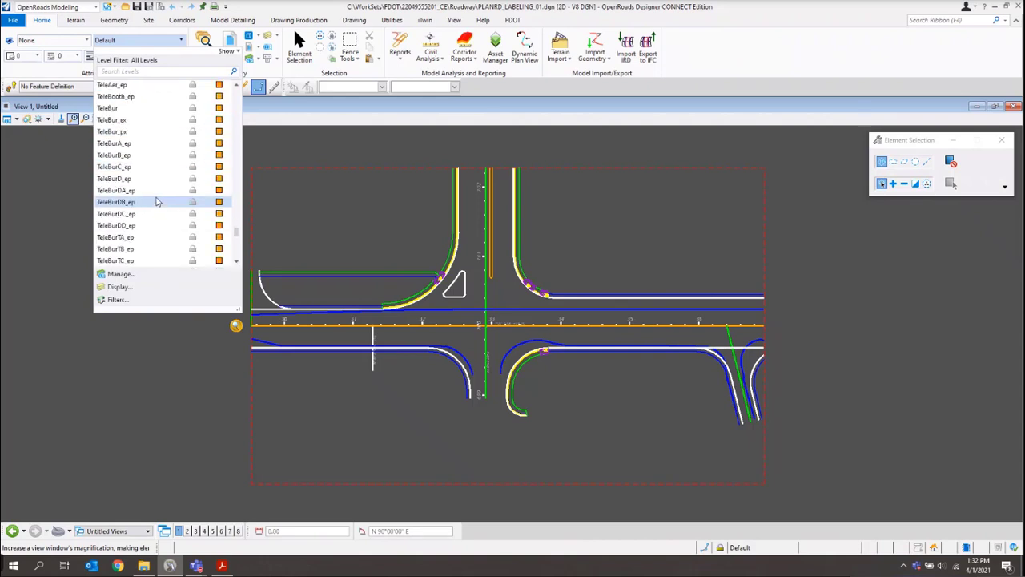
scroll(158, 201, down, 8)
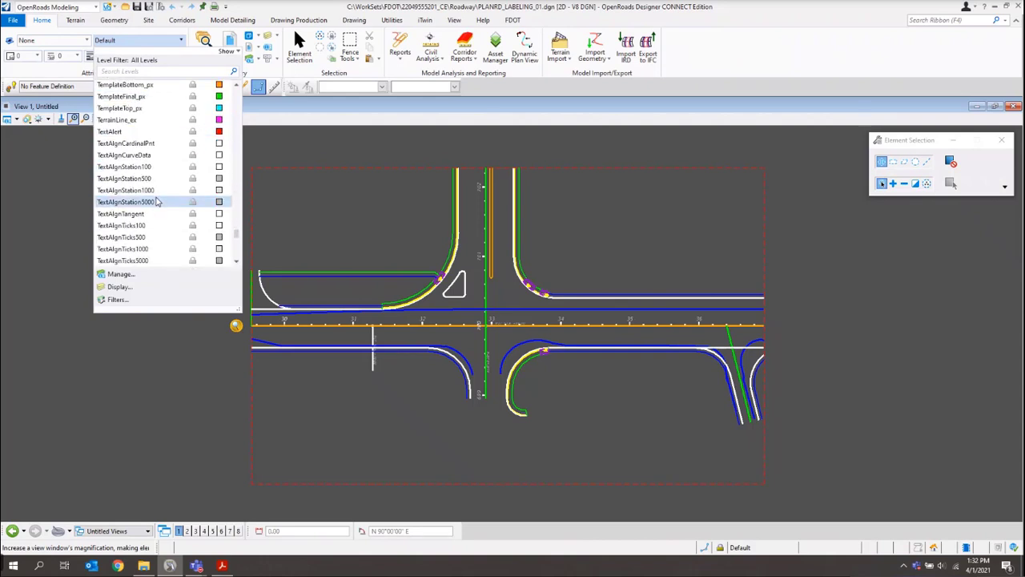
scroll(157, 203, down, 4)
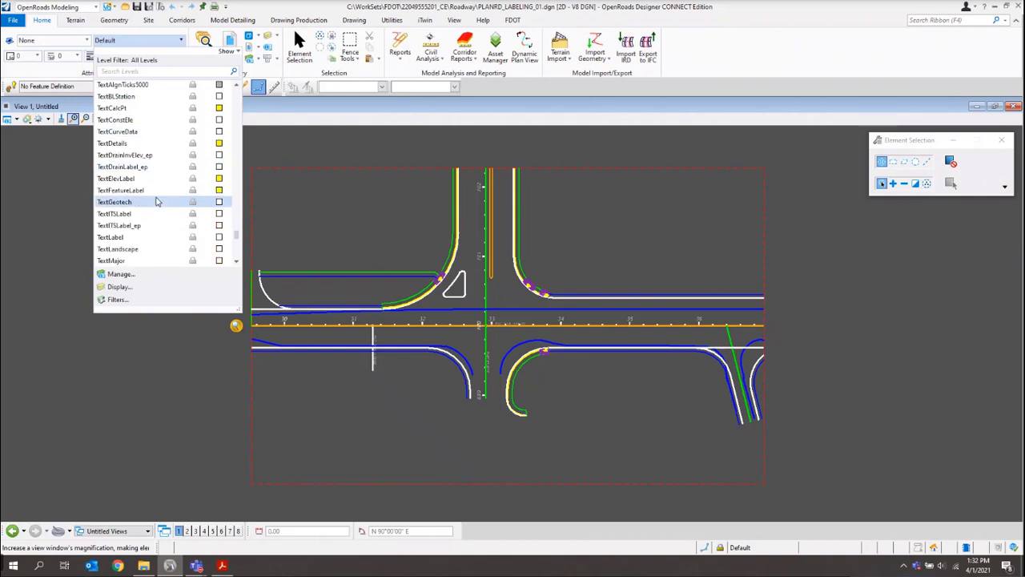
click(158, 203)
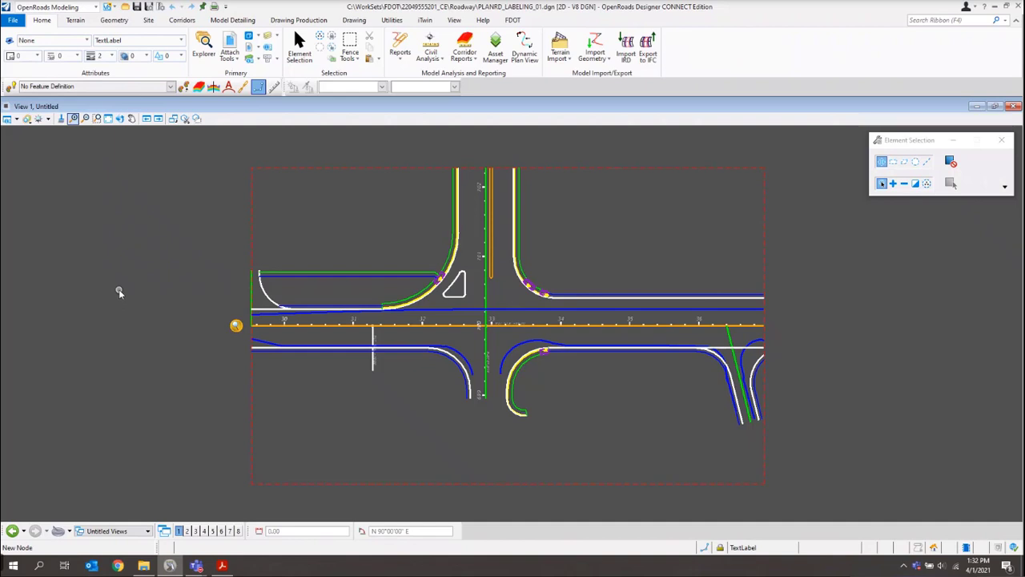
Start the Place Label tool and set the label type to Text Favorite
click(314, 27)
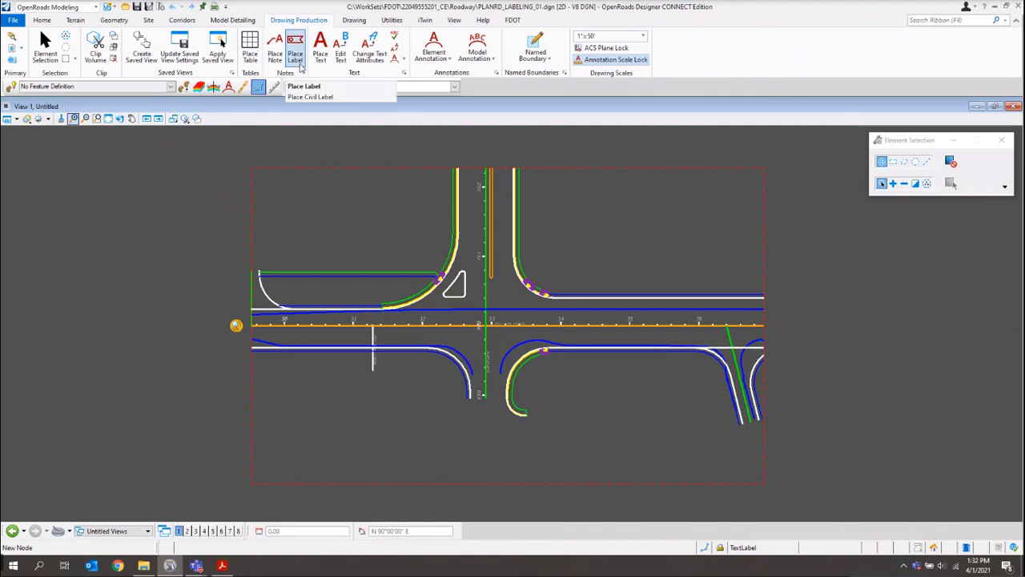
click(302, 67)
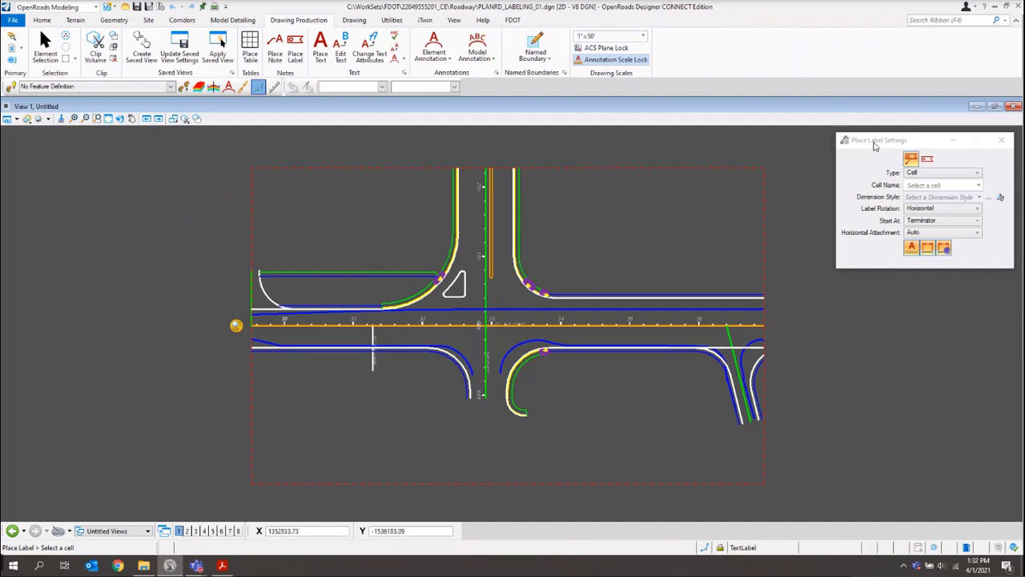
drag(876, 146, 765, 143)
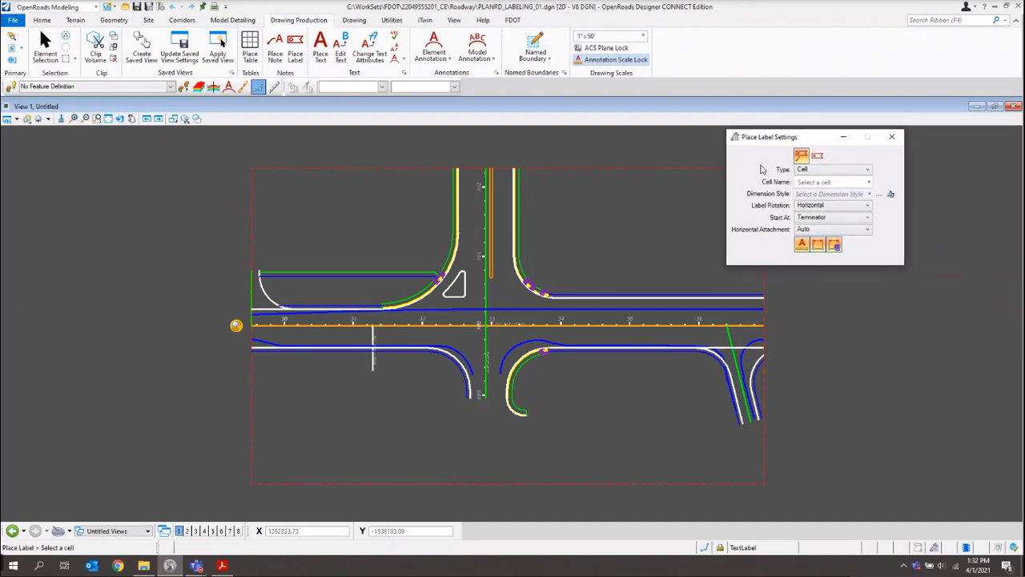
click(851, 170)
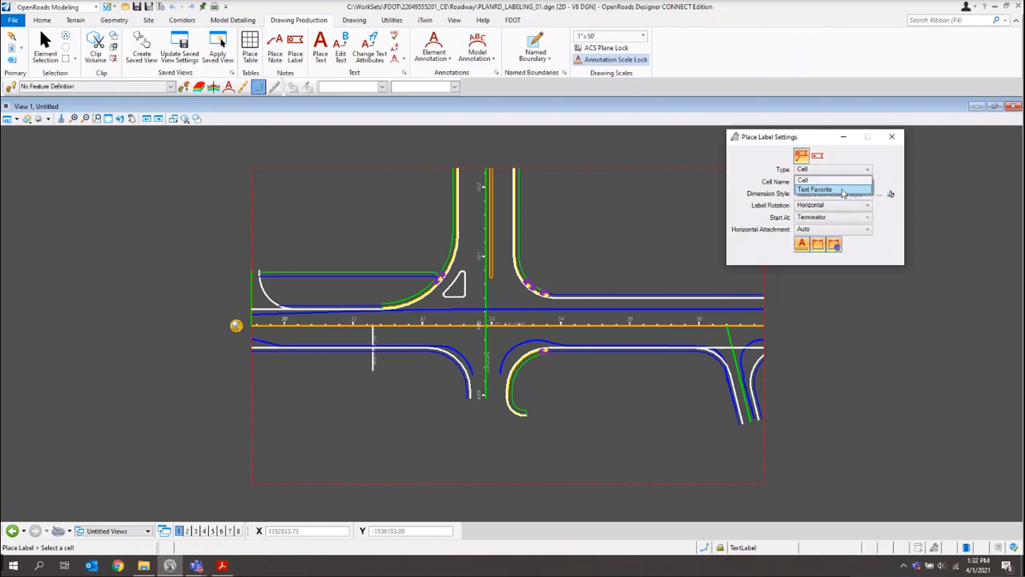
click(843, 190)
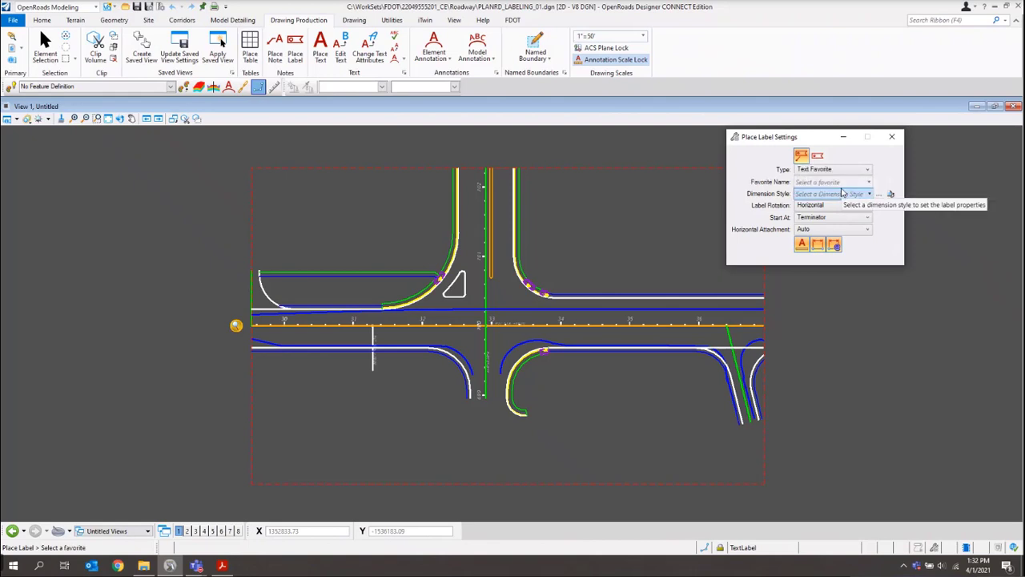
Choose the text favorite _PL_BEGIN PROJECT and the dimension style _FDOT_Dynamic Labels for the label
click(841, 183)
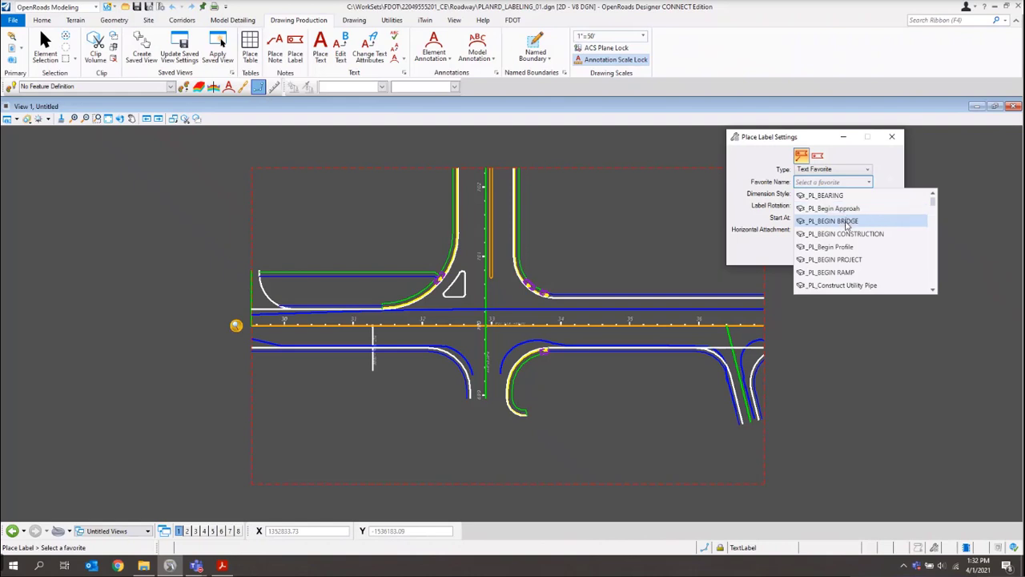
scroll(846, 226, down, 10)
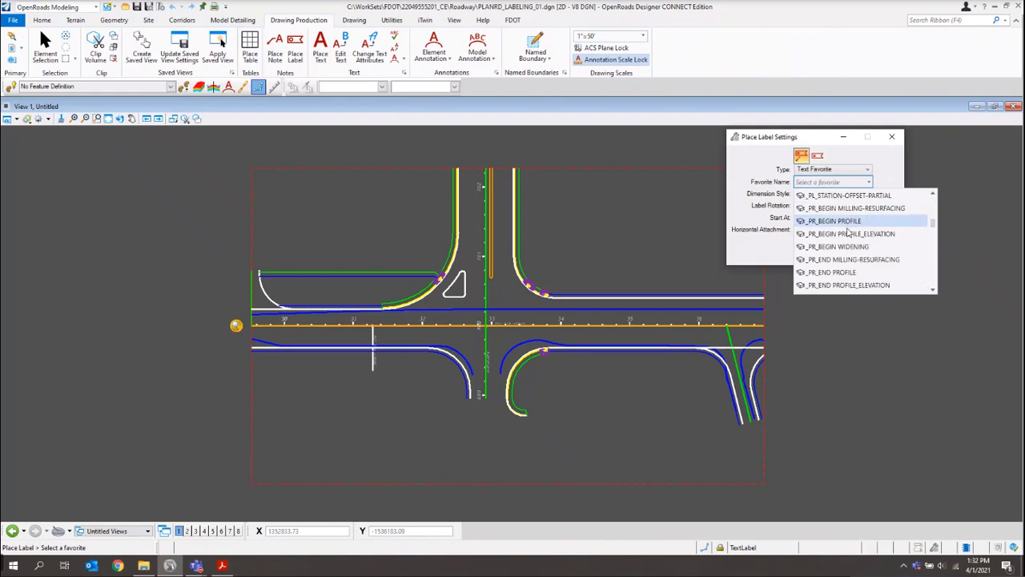
scroll(848, 238, down, 8)
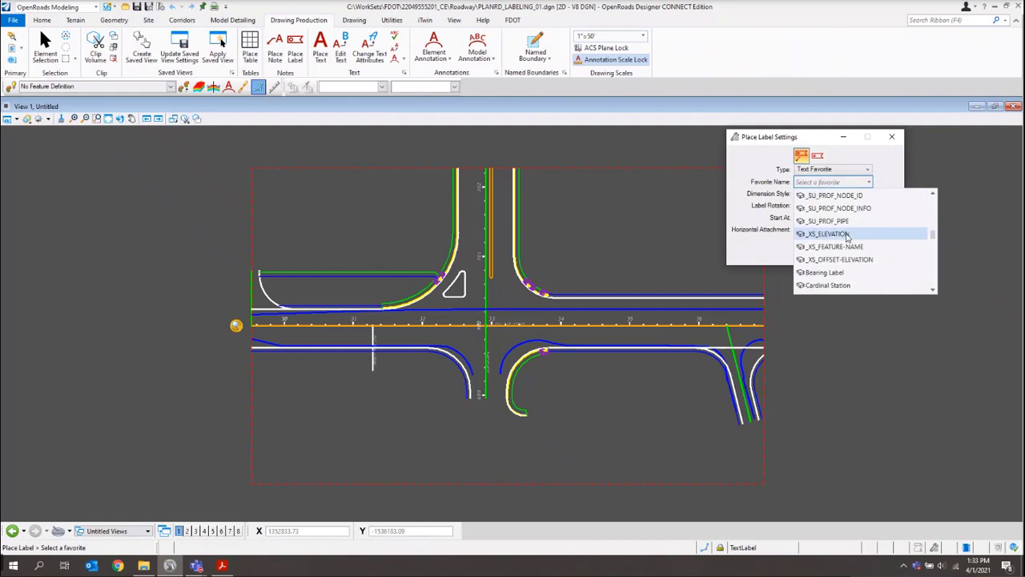
scroll(847, 236, up, 10)
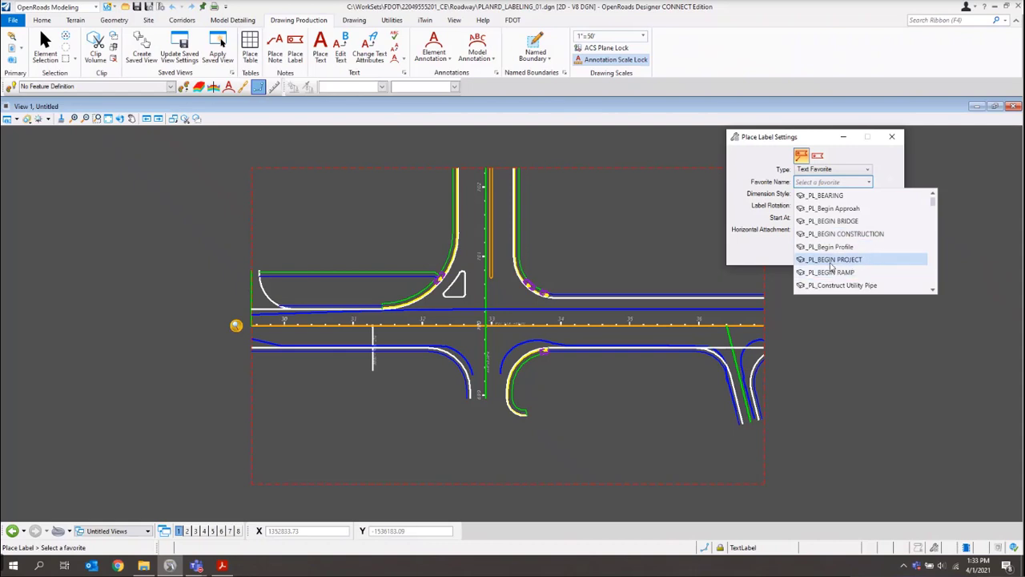
click(831, 260)
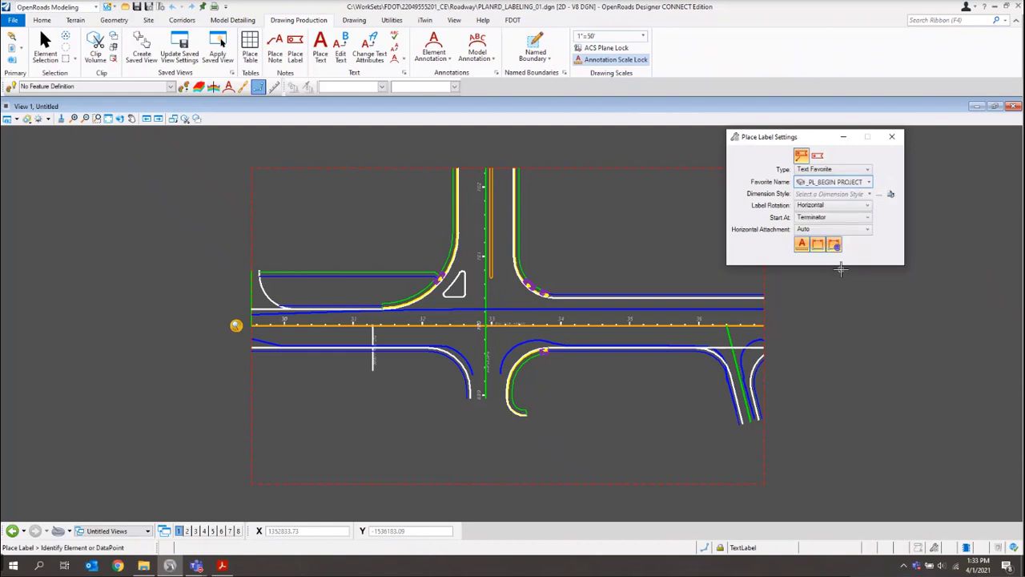
click(848, 199)
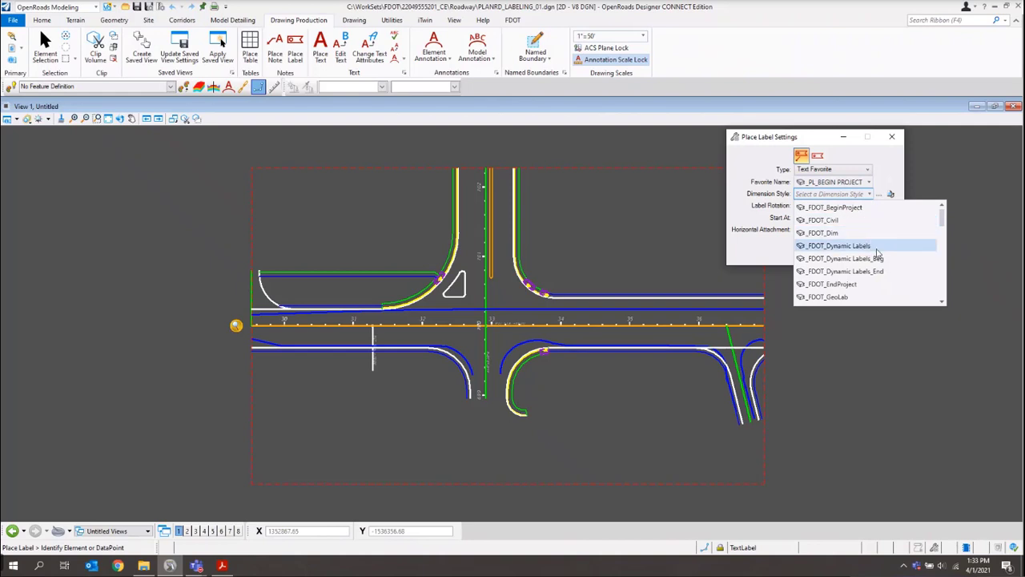
click(877, 251)
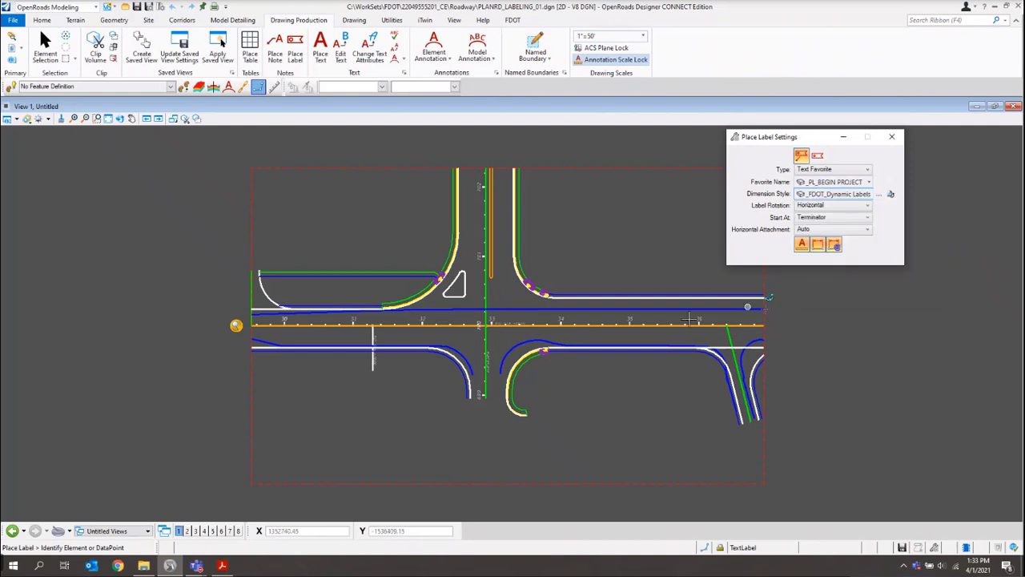
Place a BEGIN PROJECT label on the horizontal baseline alignment, pointing at about station 31+71 with its text toward station 31
scroll(457, 336, up, 2)
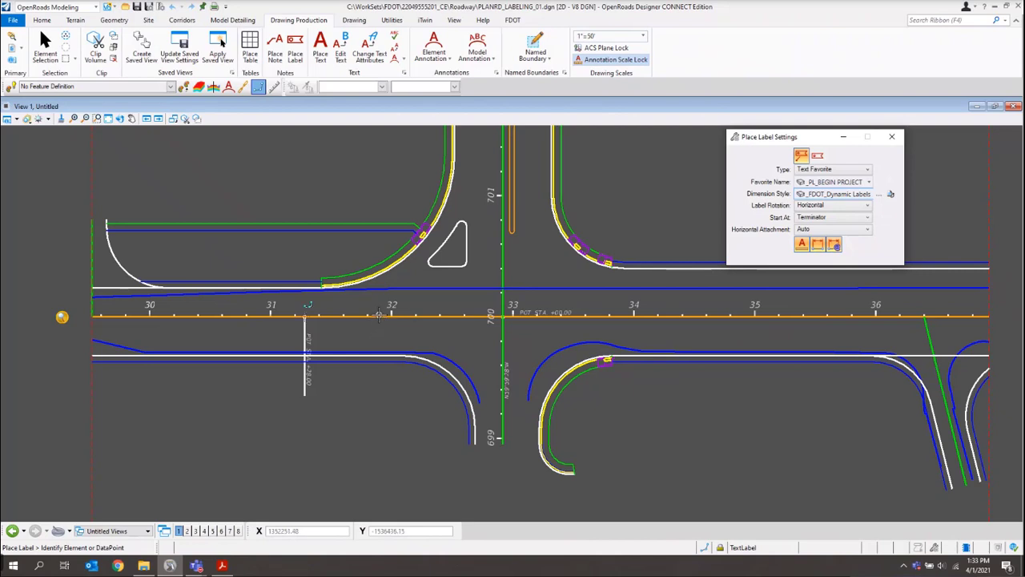
click(378, 314)
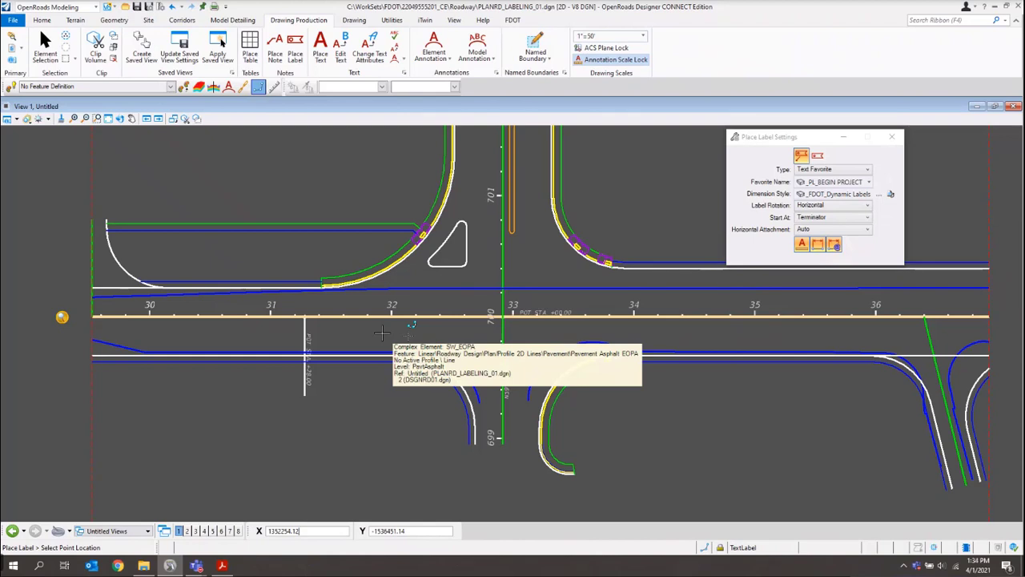
scroll(367, 315, up, 2)
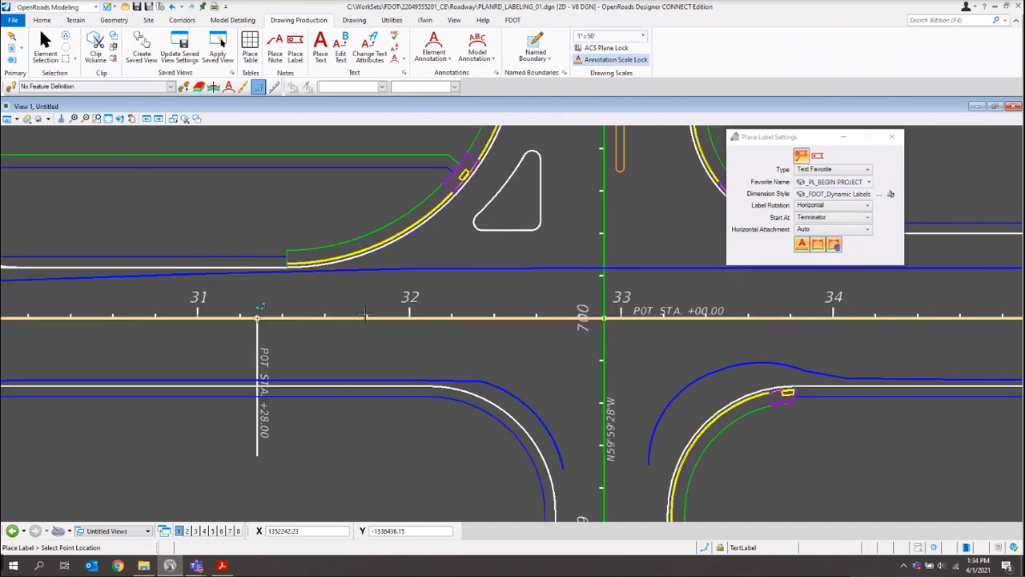
scroll(360, 310, up, 2)
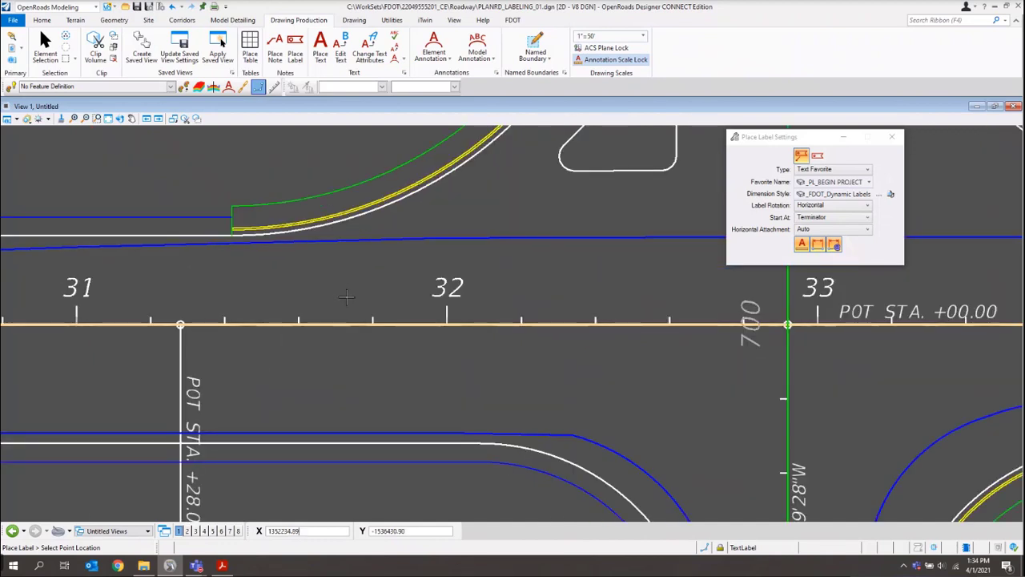
click(340, 302)
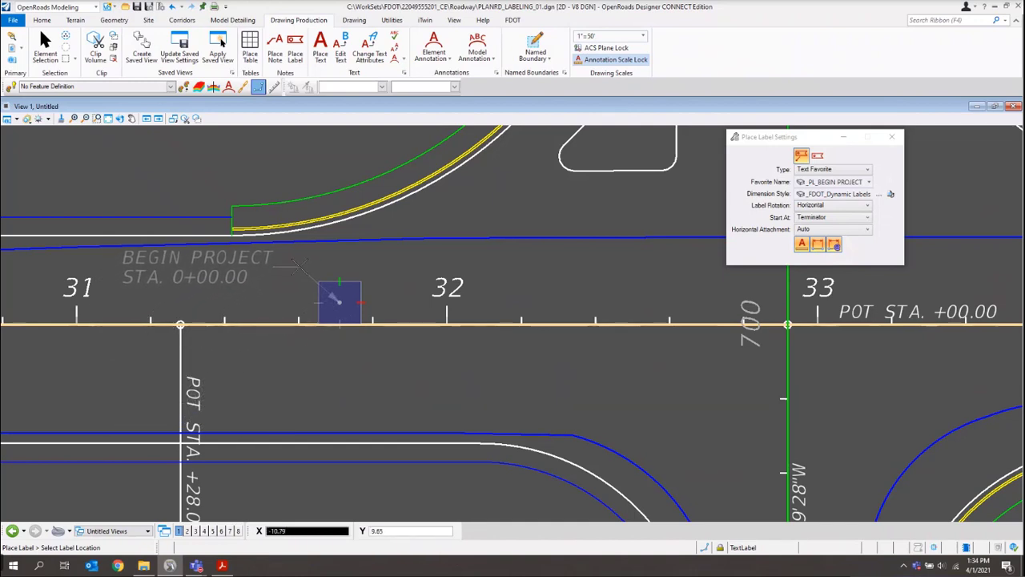
click(338, 300)
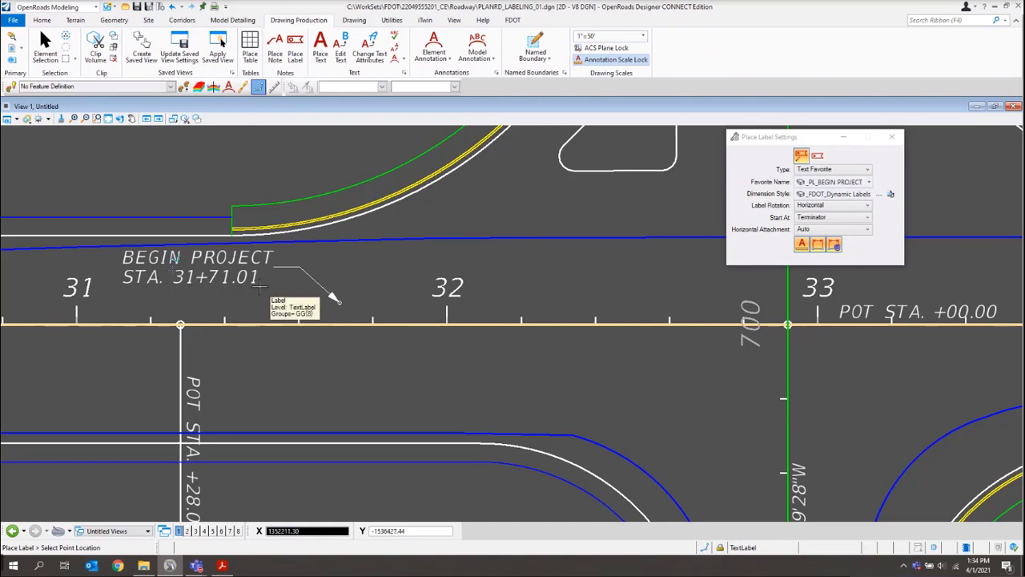
scroll(283, 359, down, 1)
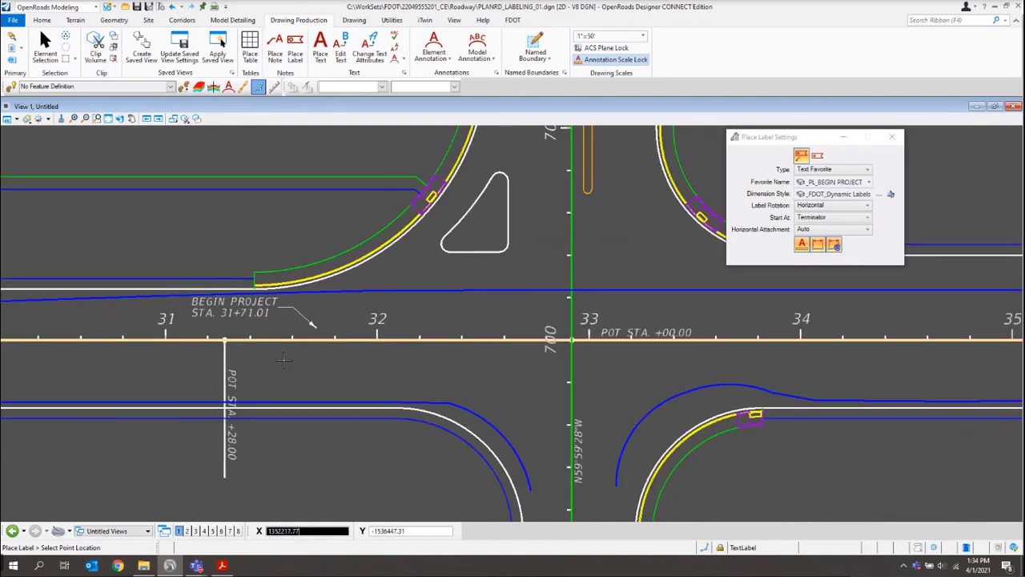
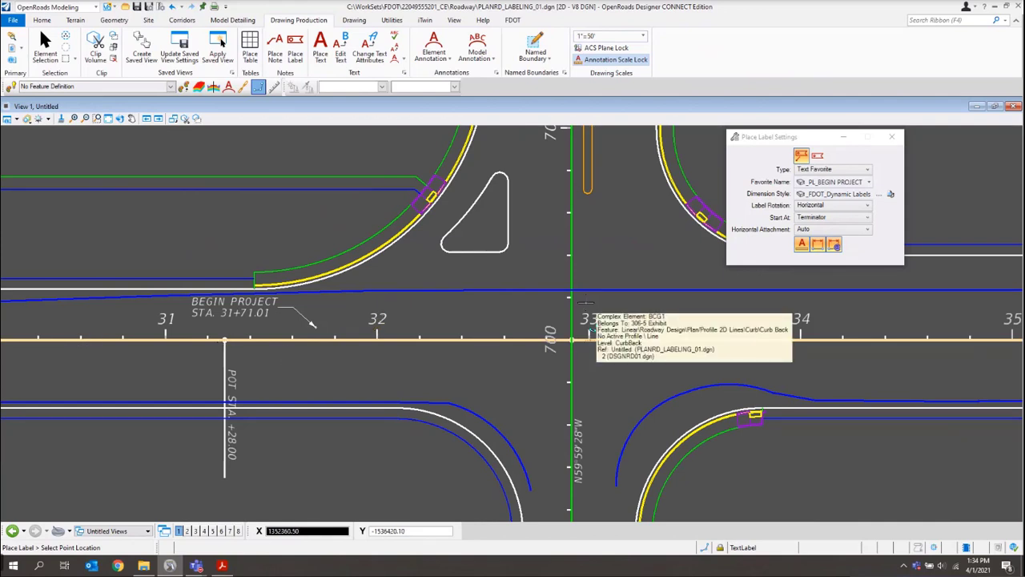
Place a _PL_BEGIN CONSTRUCTION label below the baseline, pointing at about station 32+48 with its text down near the curb return
click(587, 302)
click(847, 193)
click(847, 183)
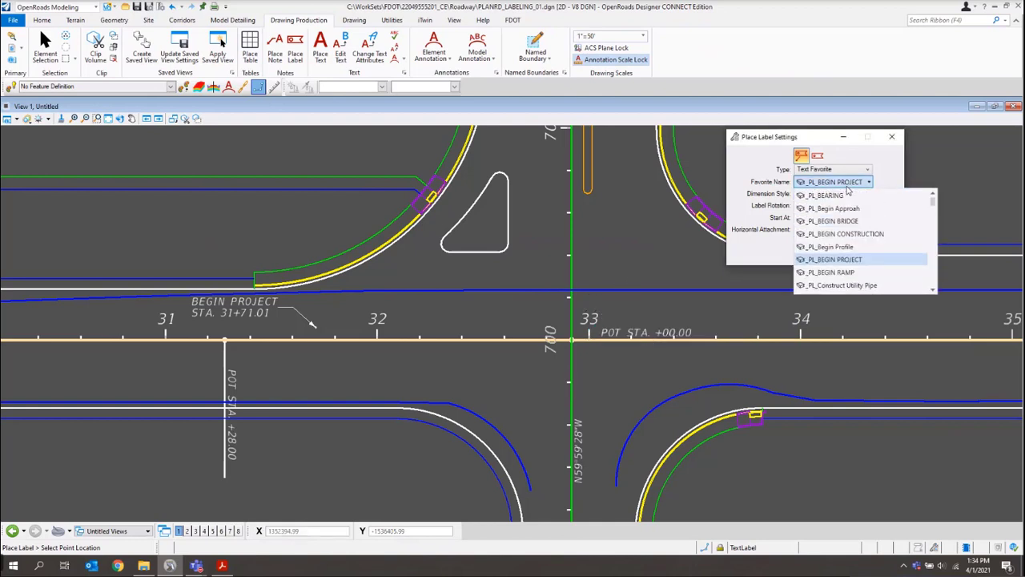
click(895, 234)
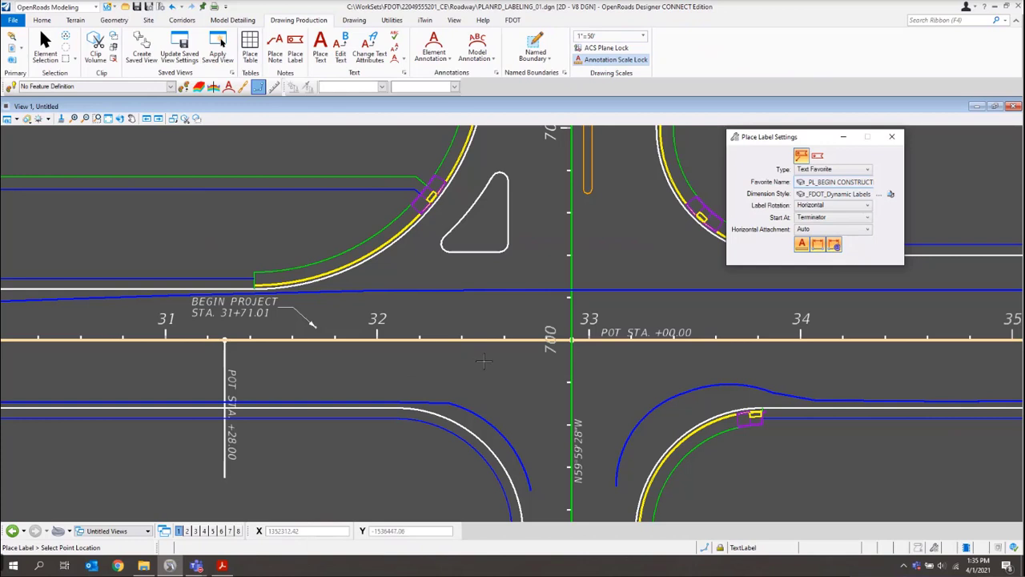
scroll(349, 200, down, 2)
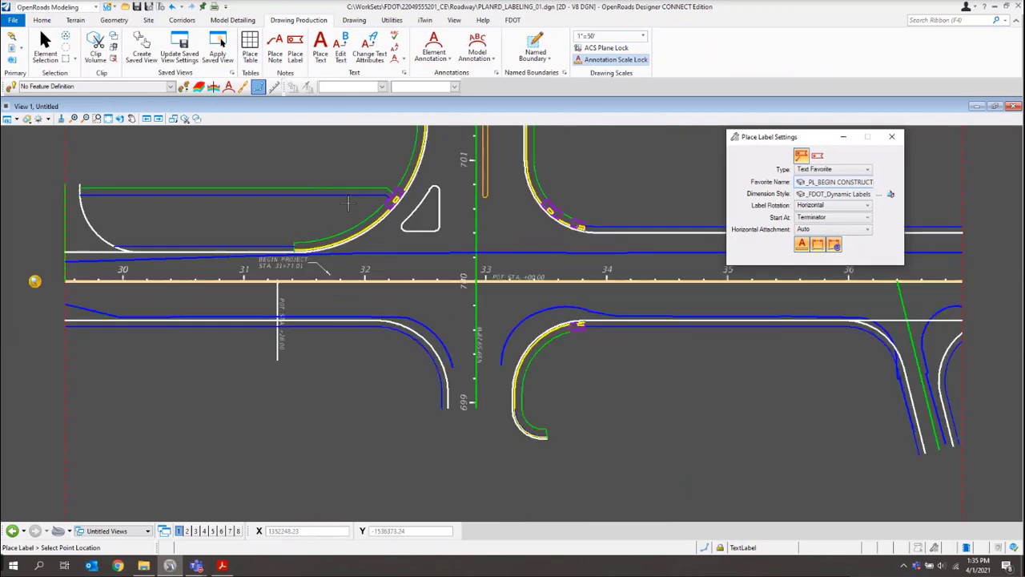
click(419, 301)
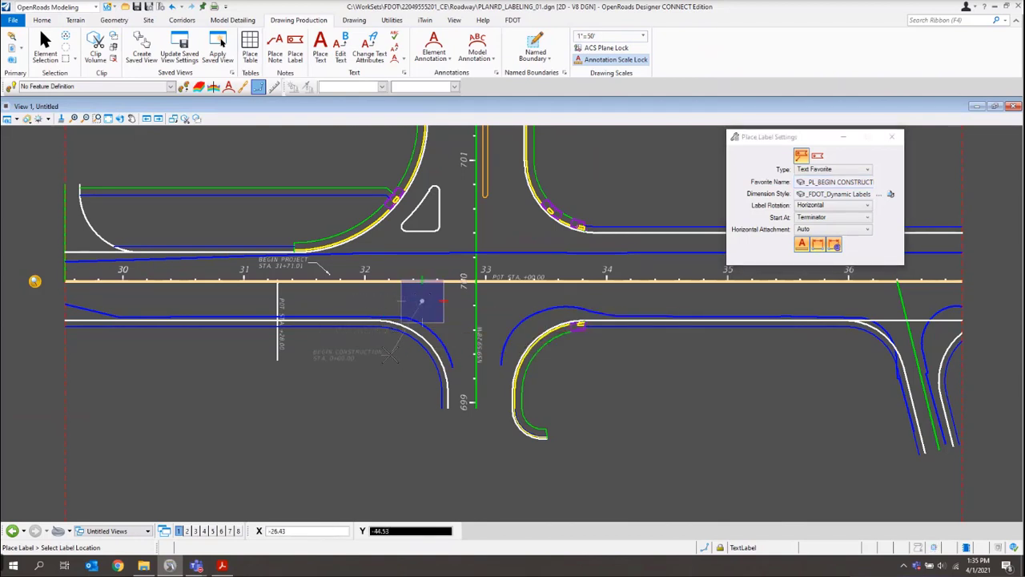
click(390, 353)
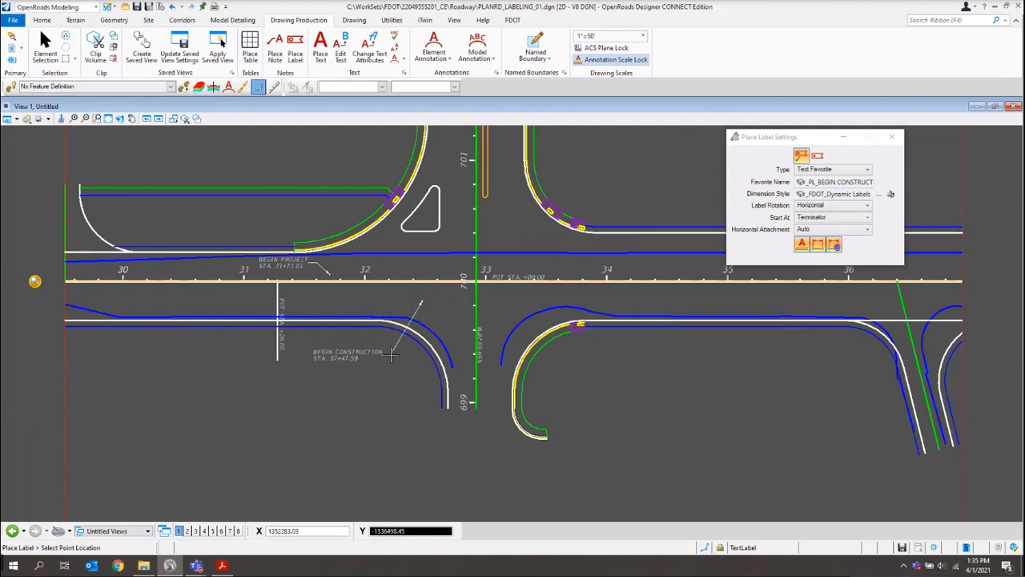
Switch the label's text favorite to _PL_STATION-OFFSET-PARTIAL
scroll(533, 240, up, 2)
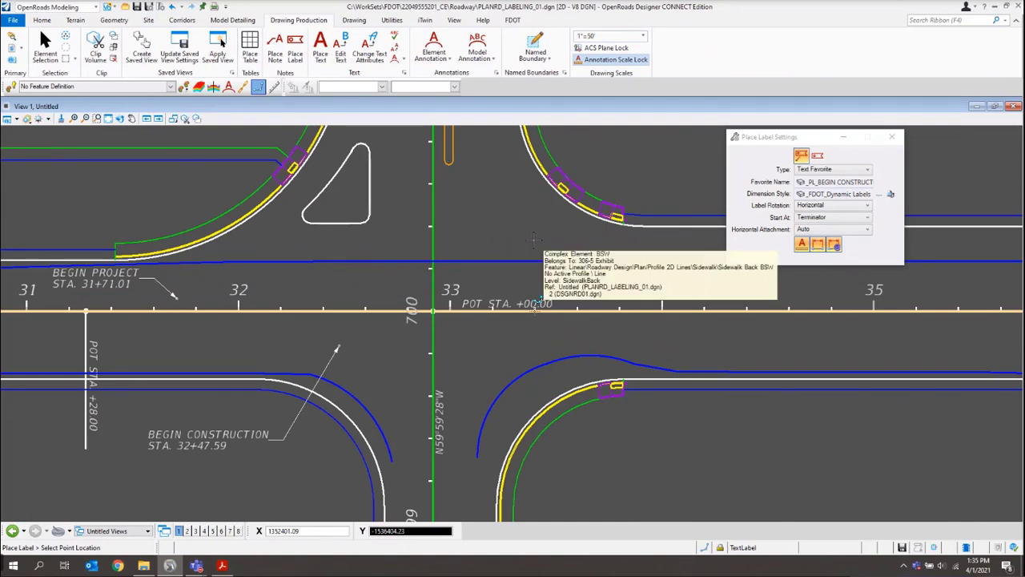
click(811, 184)
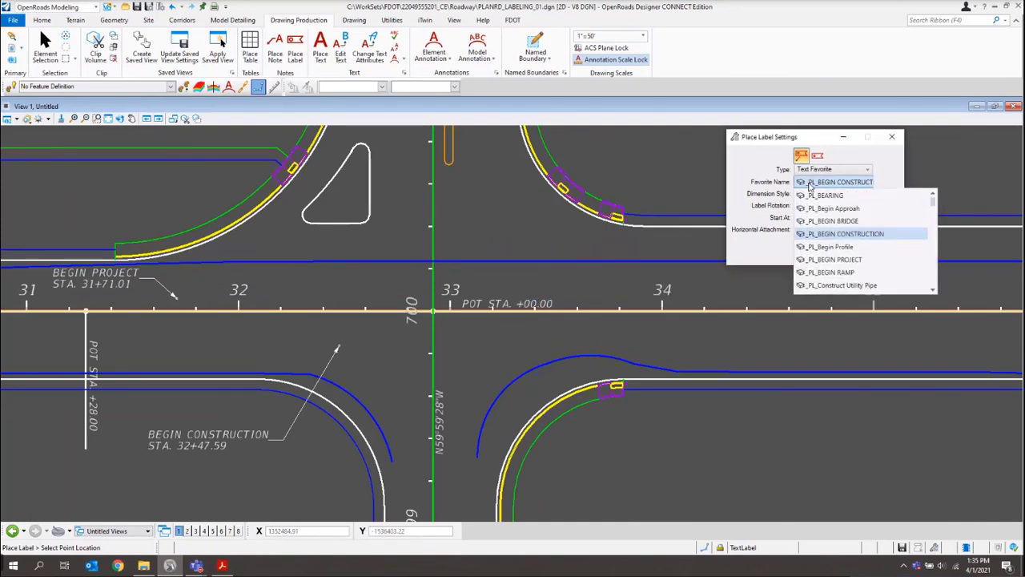
scroll(898, 246, down, 2)
scroll(899, 246, down, 1)
scroll(899, 245, down, 8)
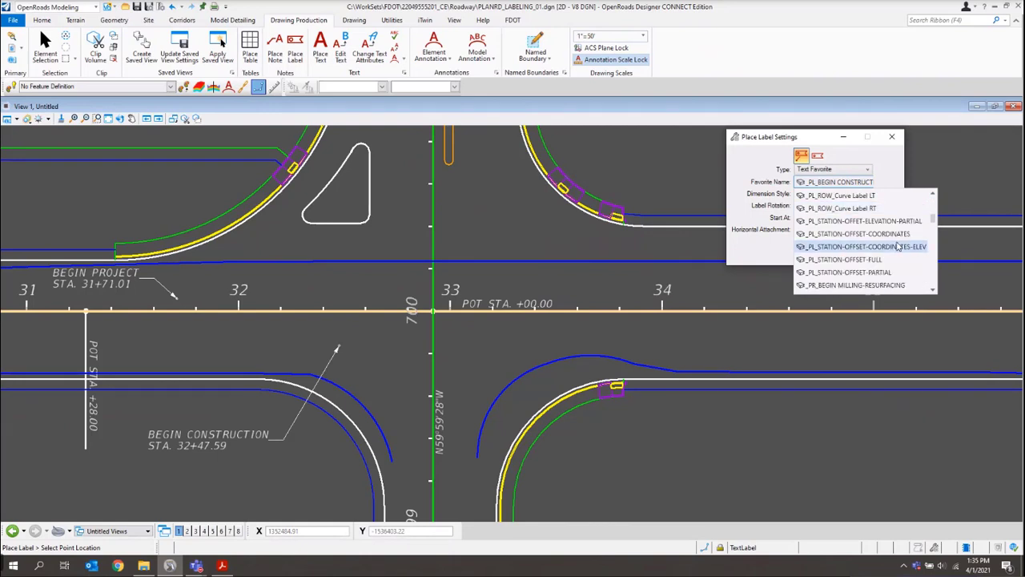
scroll(899, 246, down, 2)
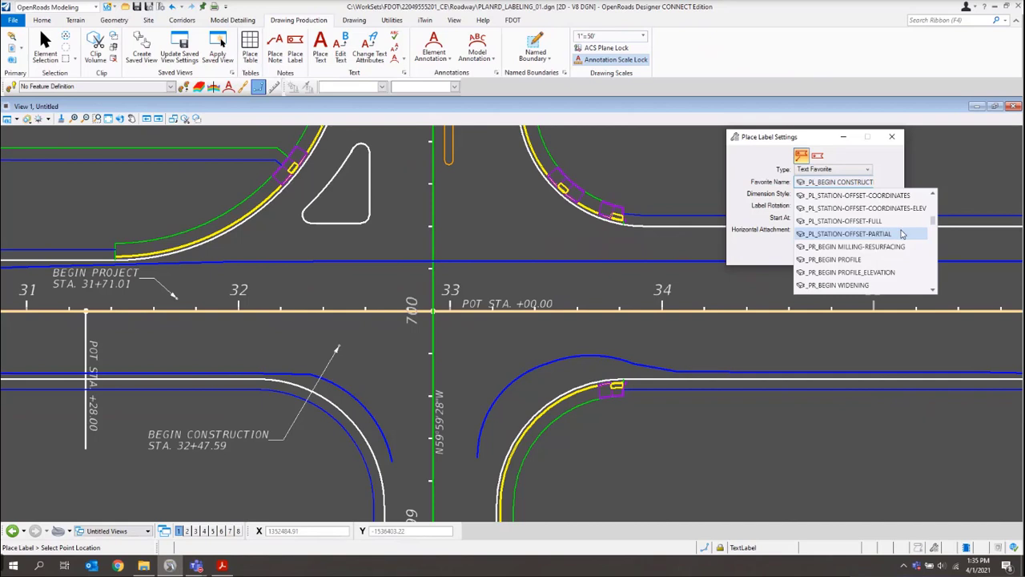
click(868, 235)
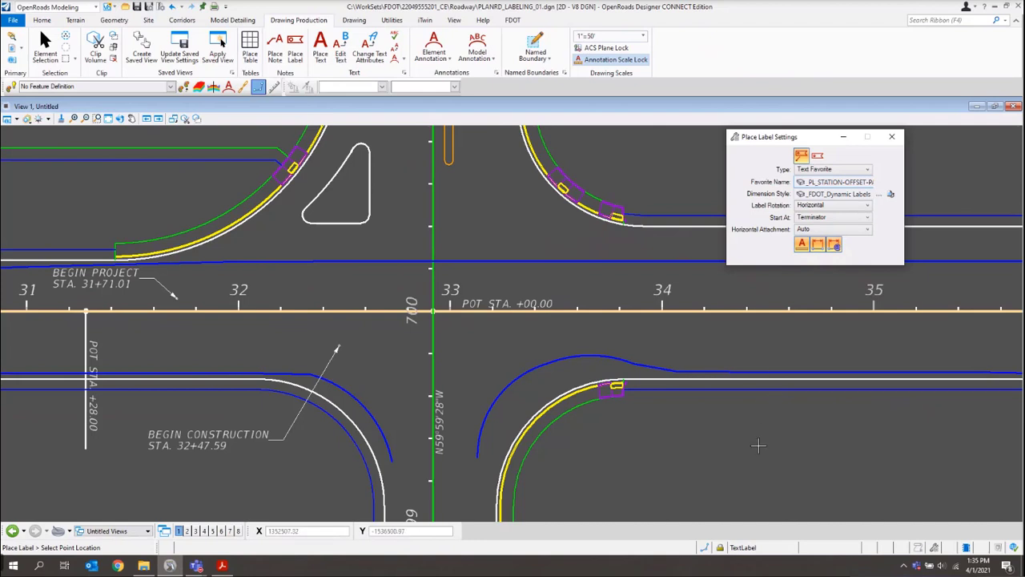
Place station-offset labels at the pavement milling line's bend near station 34+07, text toward the baseline, and above the baseline near station 33+80
click(676, 370)
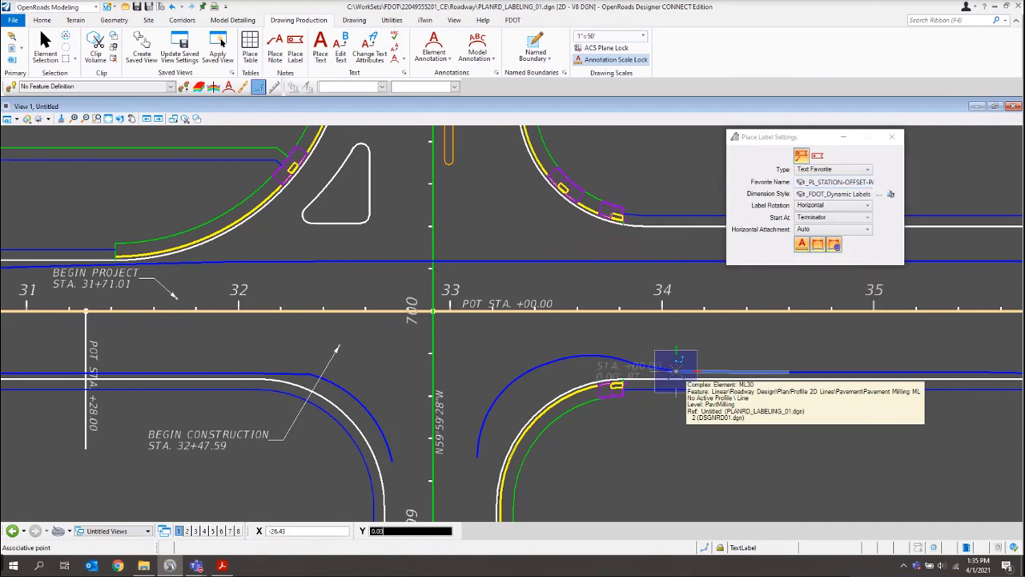
click(712, 338)
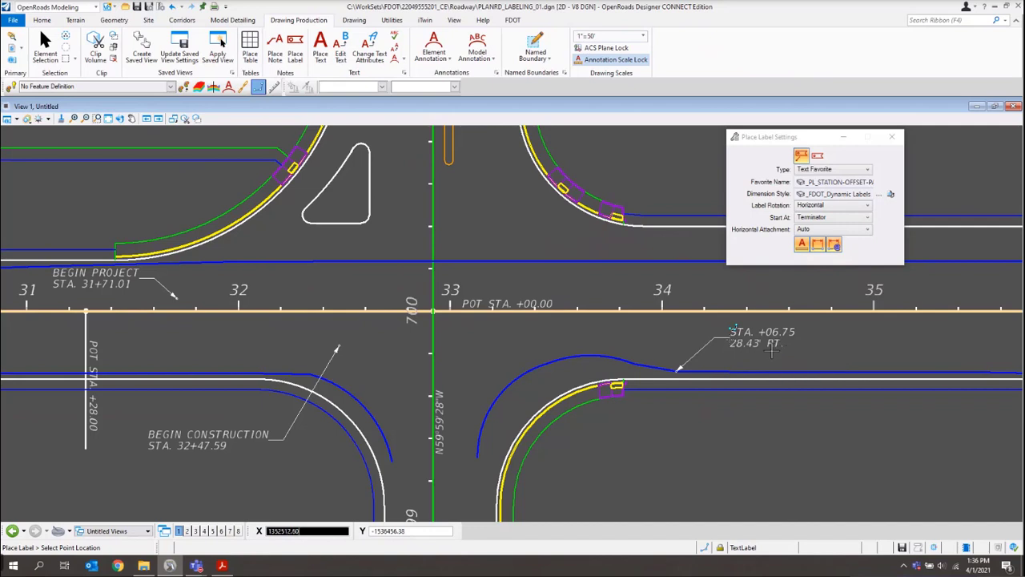
click(617, 283)
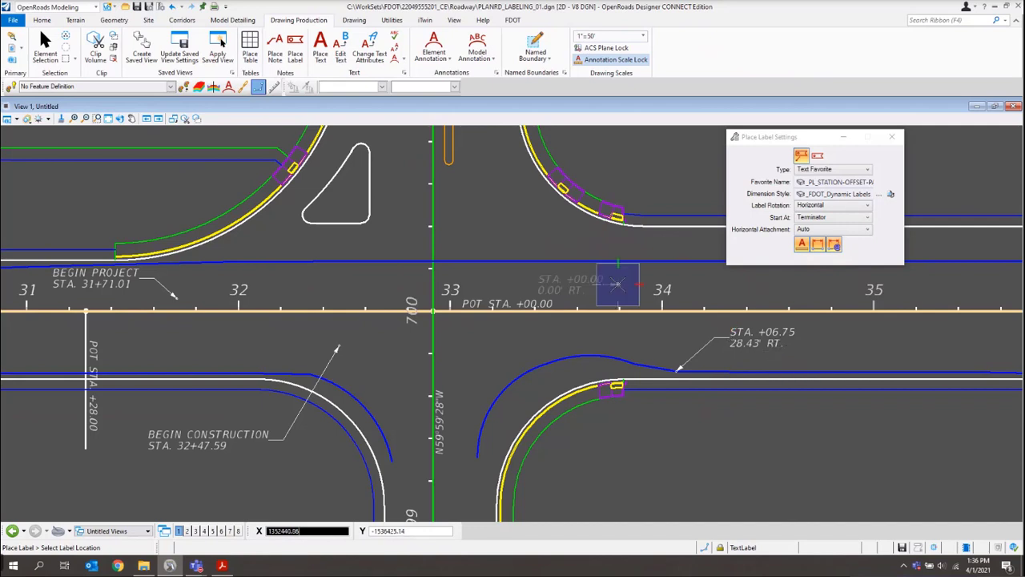
click(566, 232)
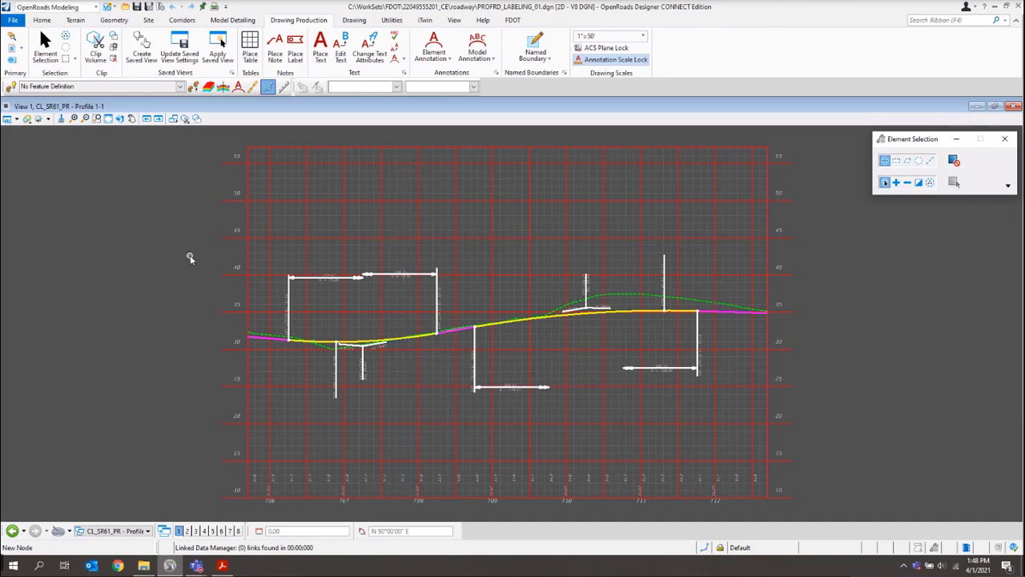
Set the active level of the profile drawing PROFRD_LABELING_01.dgn to TextLabel
click(41, 20)
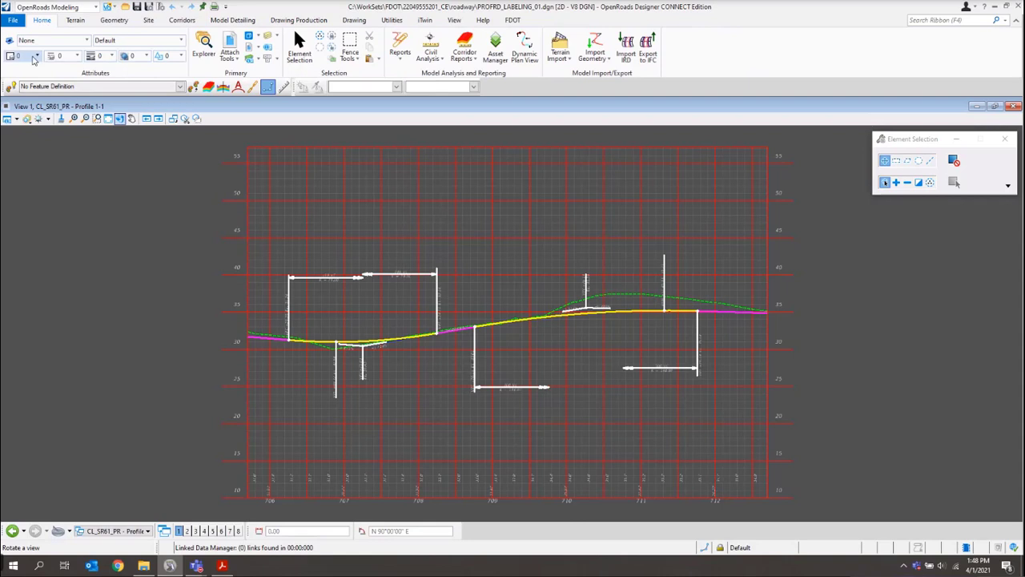
click(144, 41)
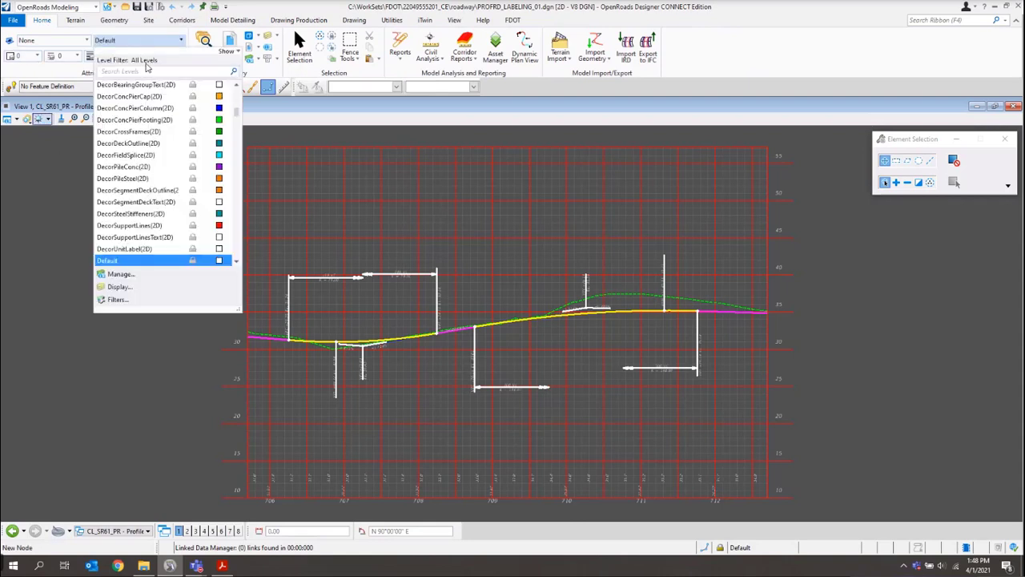
scroll(157, 172, down, 10)
scroll(158, 199, down, 10)
scroll(155, 189, down, 6)
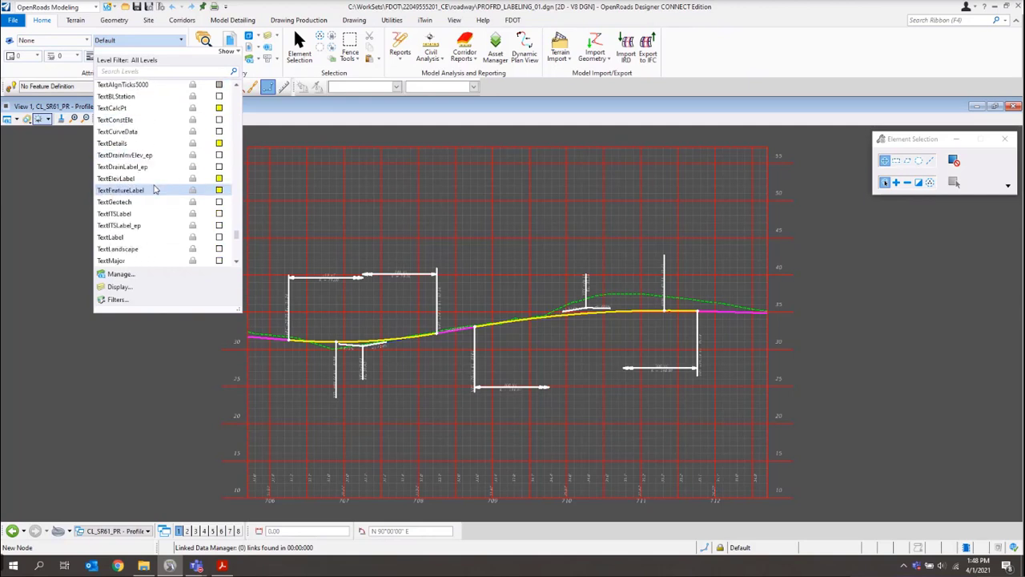
scroll(155, 189, down, 3)
click(133, 167)
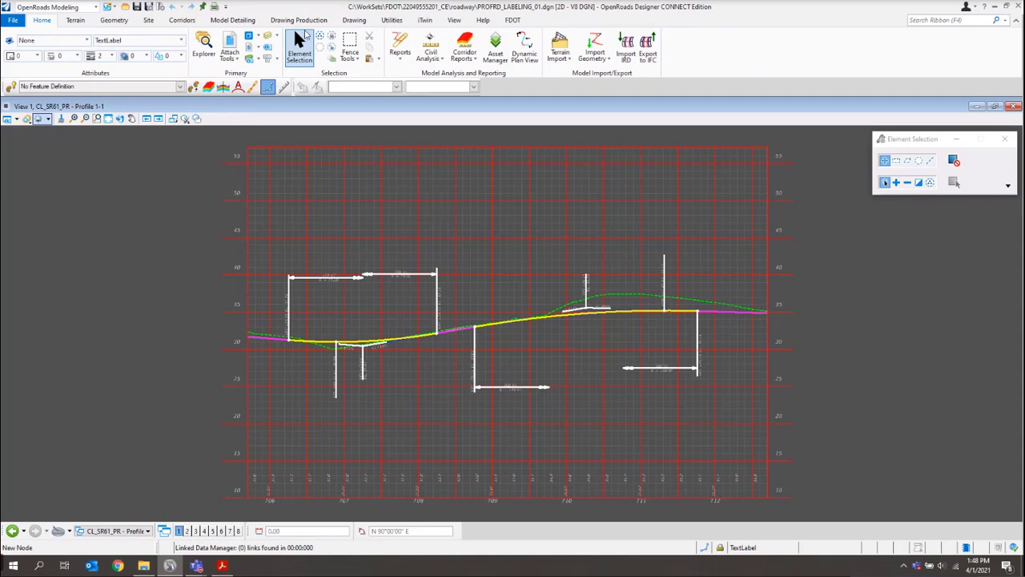
Start the Place Label tool with the text favorite _PR_BEGIN PROFILE and the dimension style _FDOT_Dynamic Labels
click(314, 26)
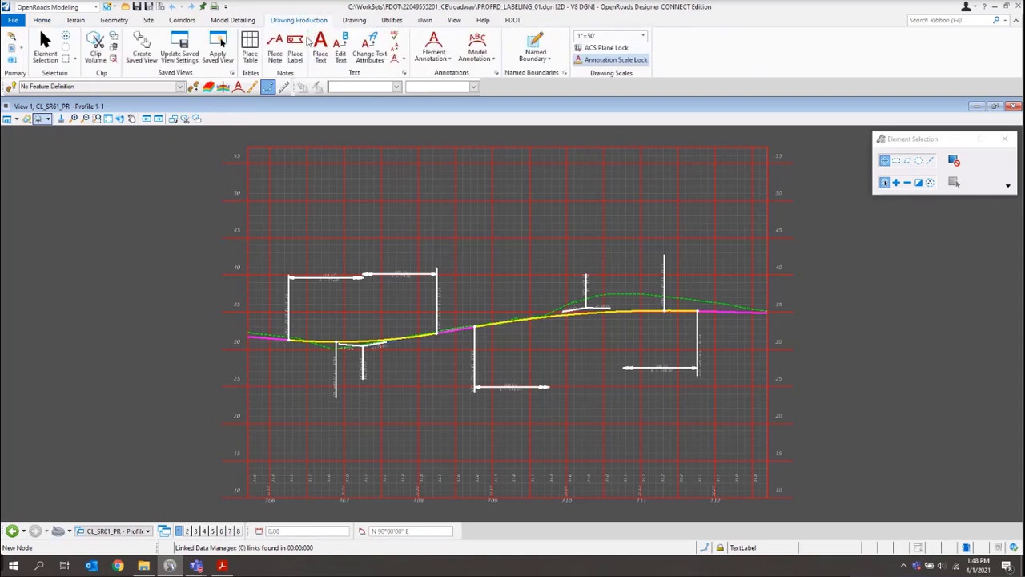
click(299, 61)
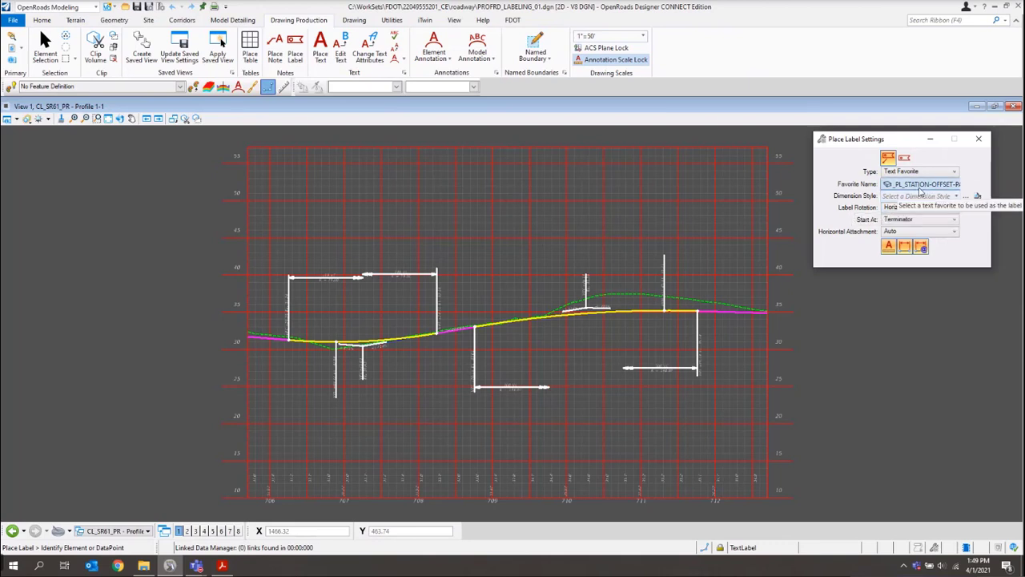
click(921, 189)
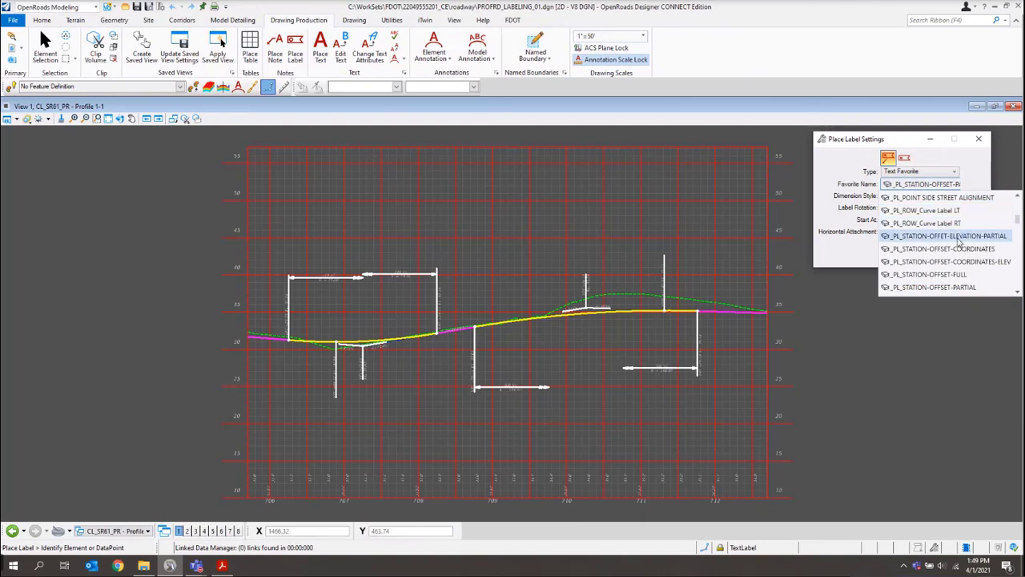
scroll(959, 241, down, 2)
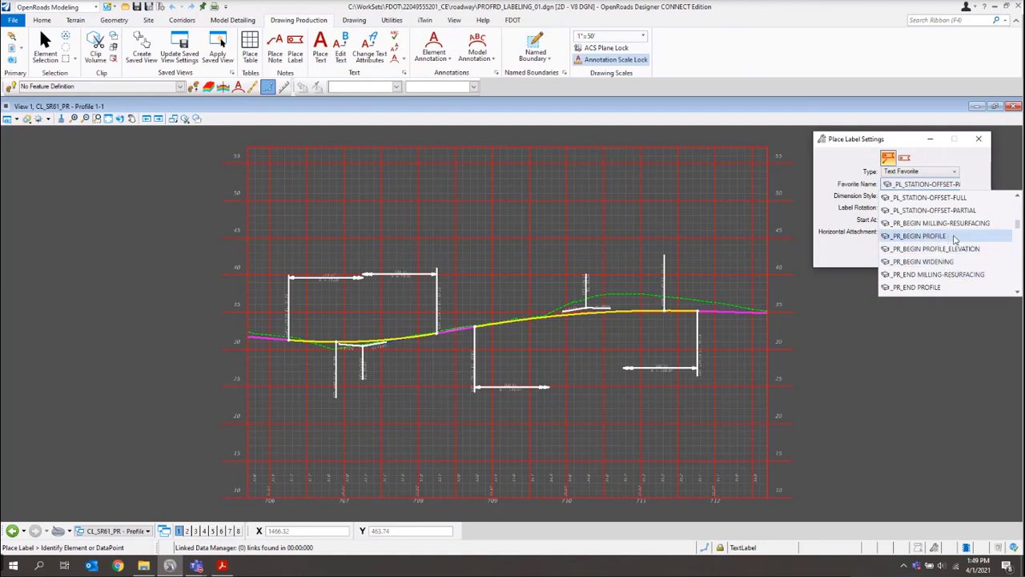
click(953, 236)
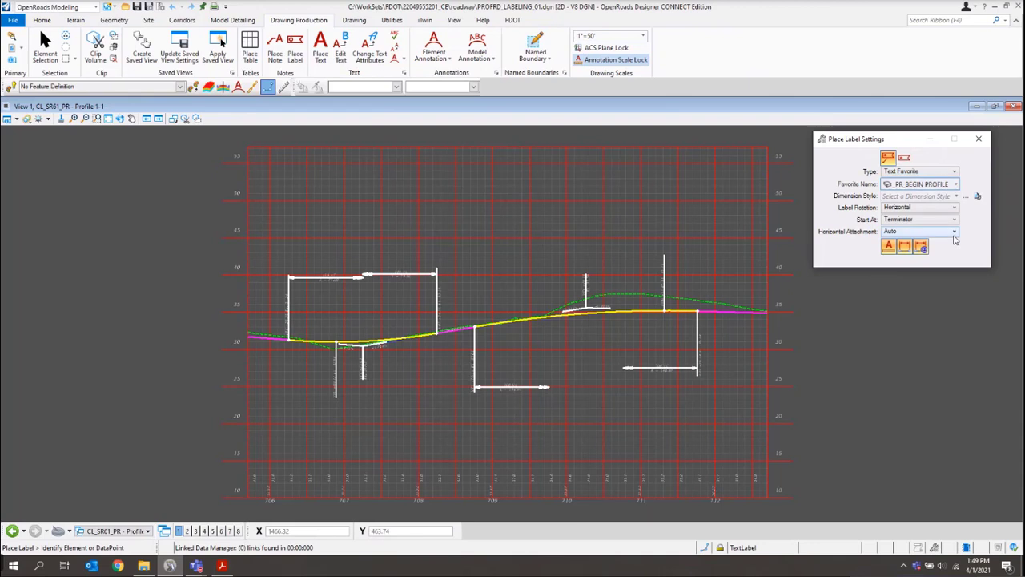
click(926, 199)
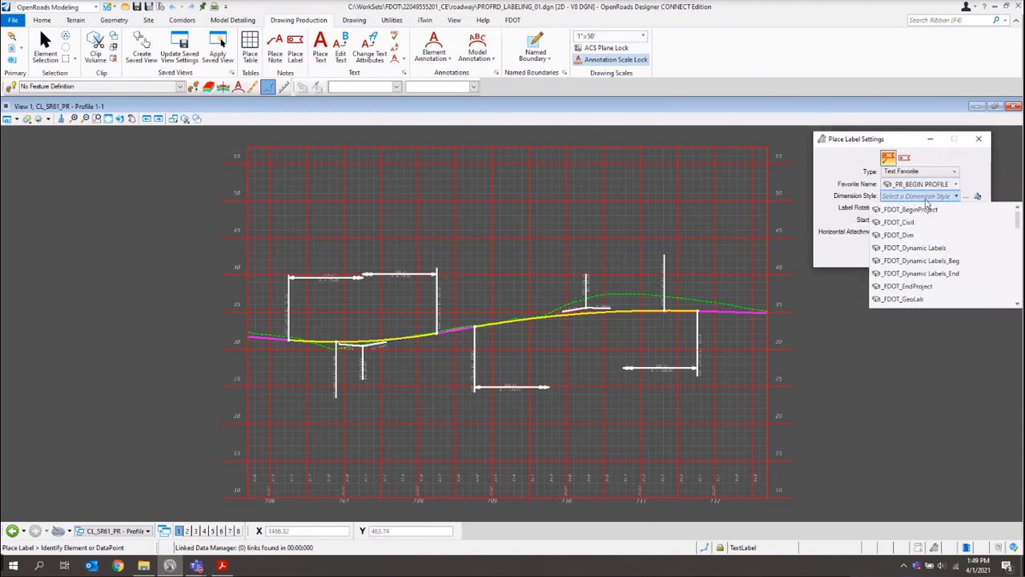
click(937, 248)
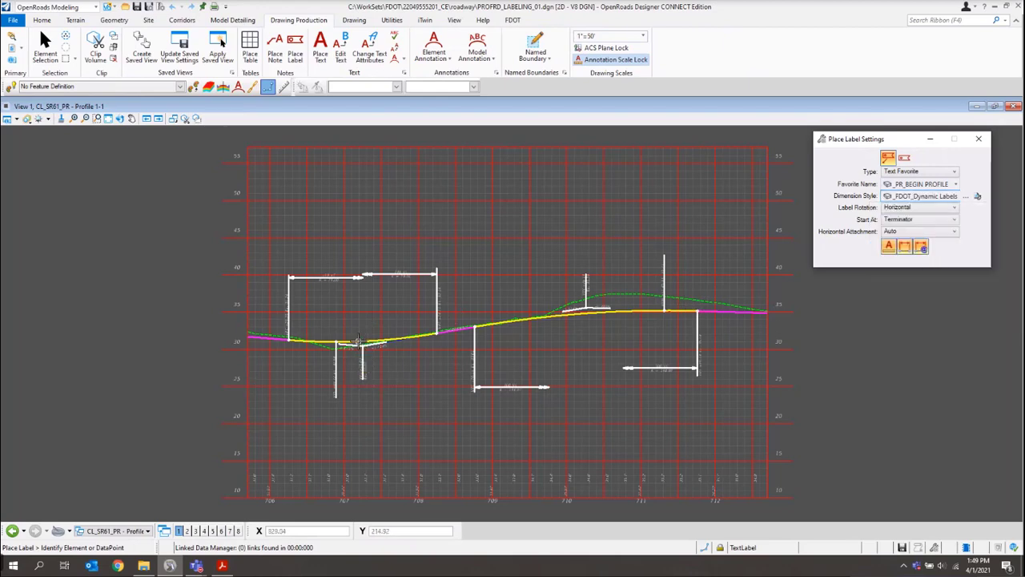
Place a BEGIN PROFILE label on the proposed profile, pointing at the first VPC with its text below at about elevation 25
scroll(358, 343, up, 2)
scroll(358, 343, up, 2)
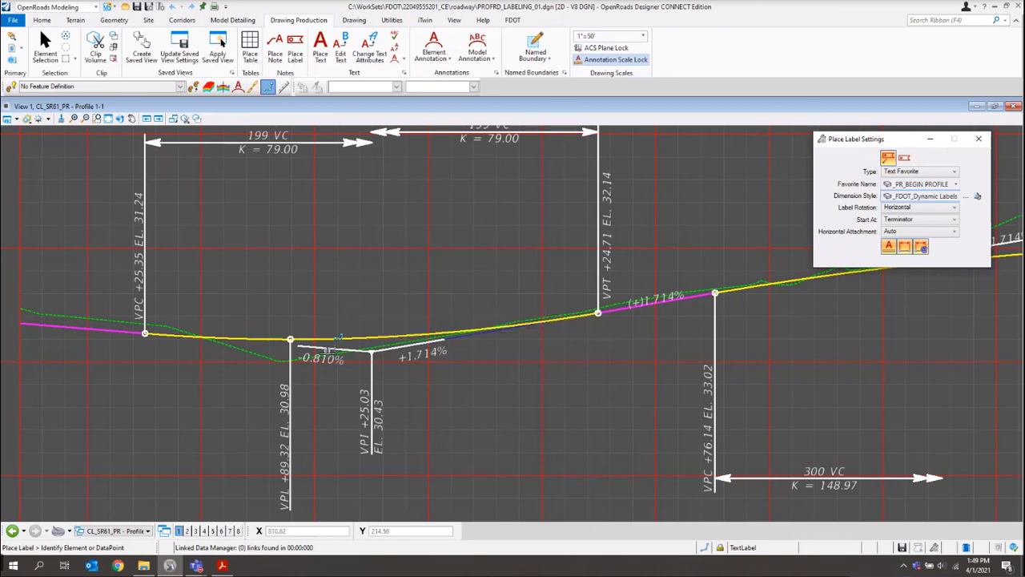
click(360, 330)
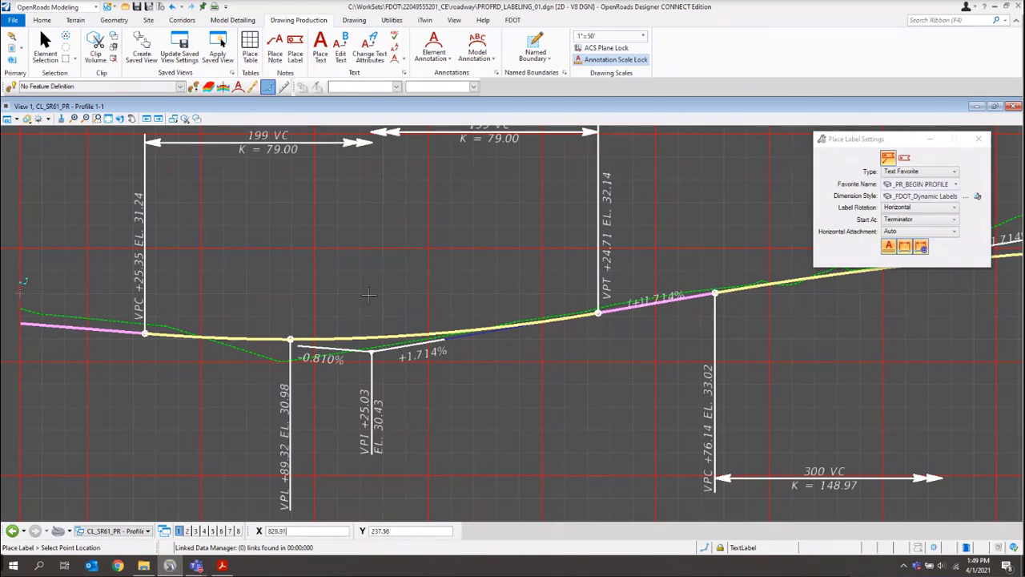
scroll(383, 267, down, 2)
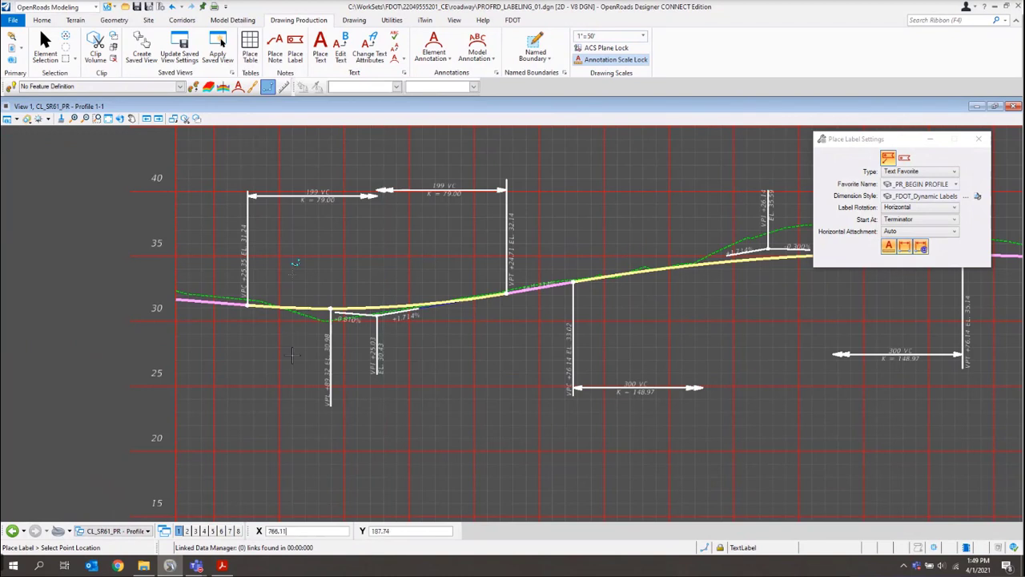
scroll(296, 345, up, 2)
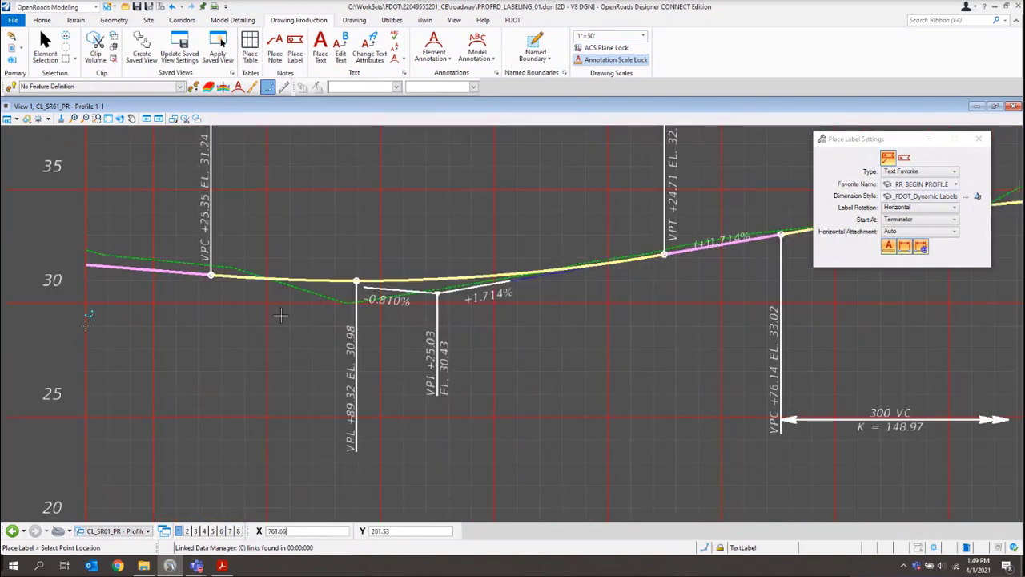
click(211, 274)
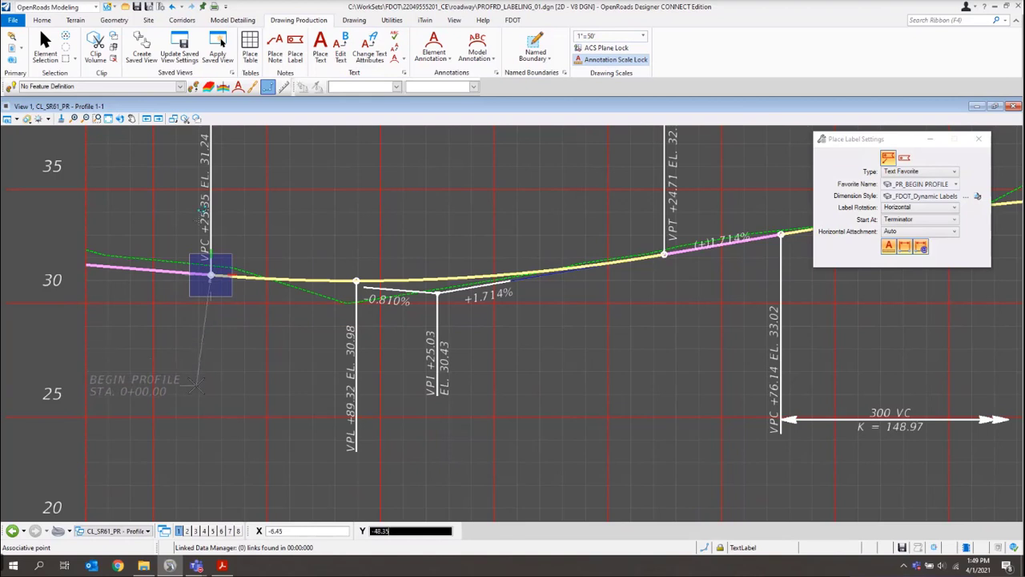
click(195, 391)
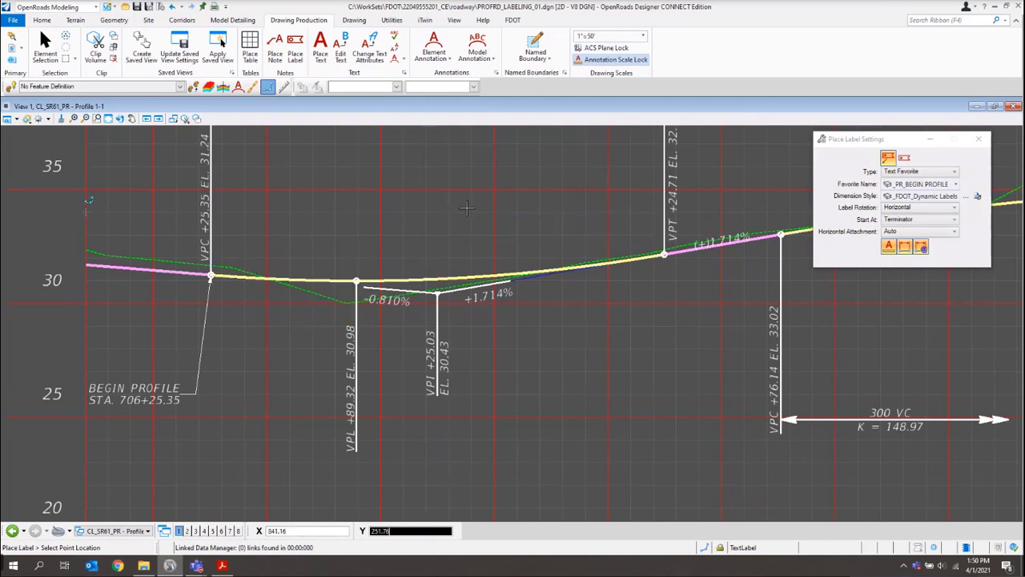
Place a _PR_BEGIN MILLING-RESURFACING label on the profile curve above the first VPI, with its text below the curve at about elevation 25
click(937, 187)
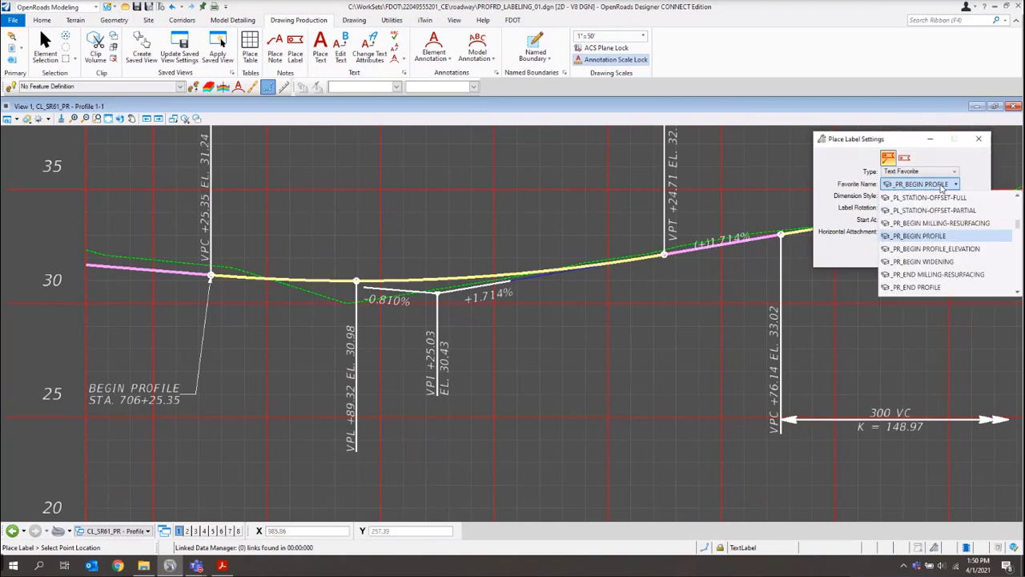
click(965, 228)
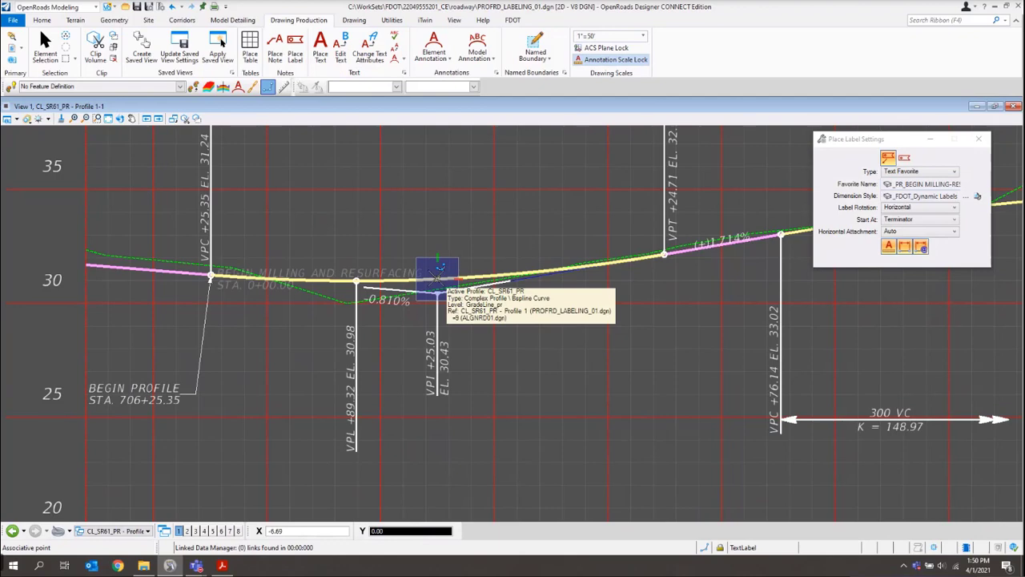
scroll(436, 279, down, 2)
scroll(421, 227, up, 2)
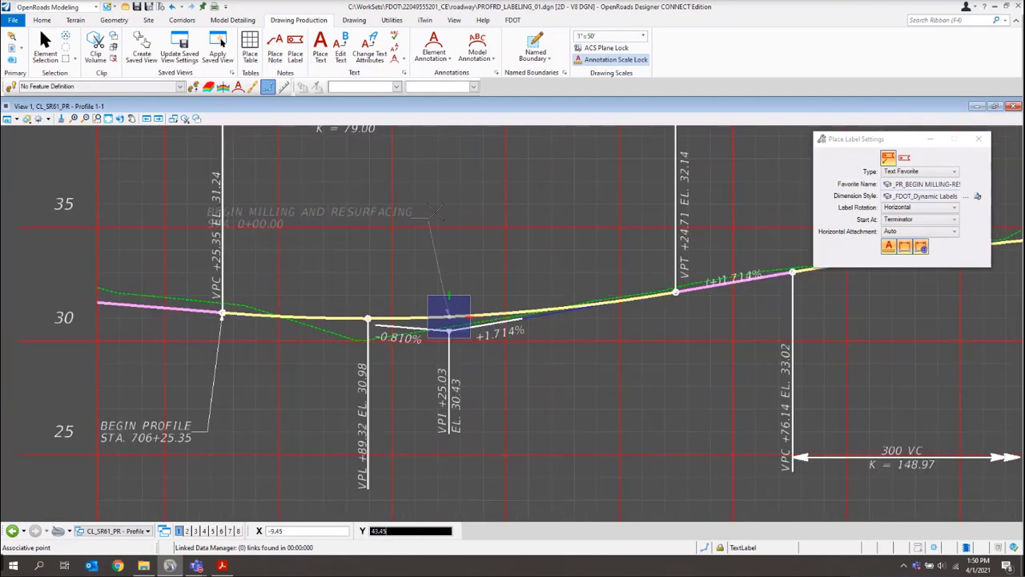
click(507, 431)
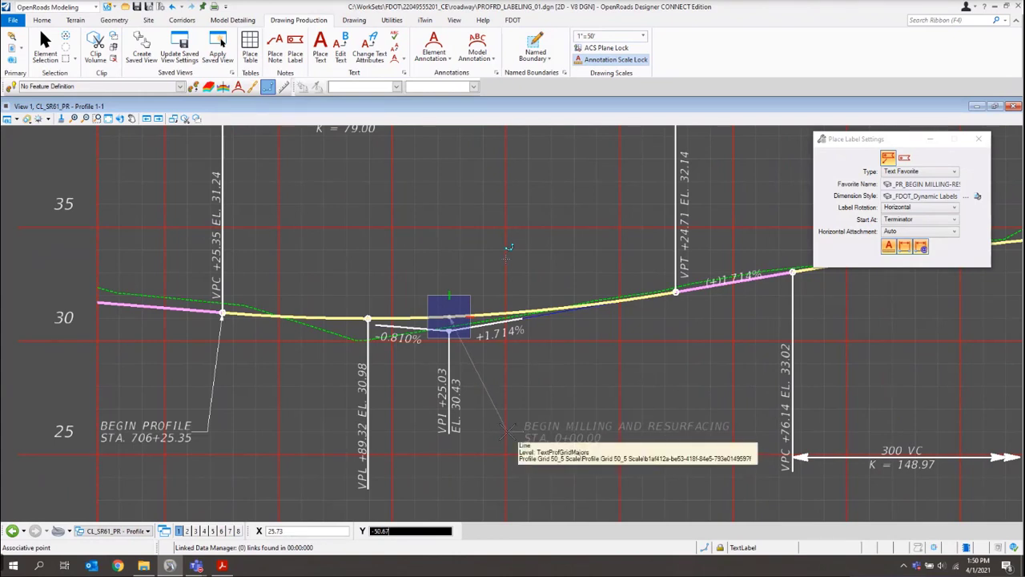
click(506, 431)
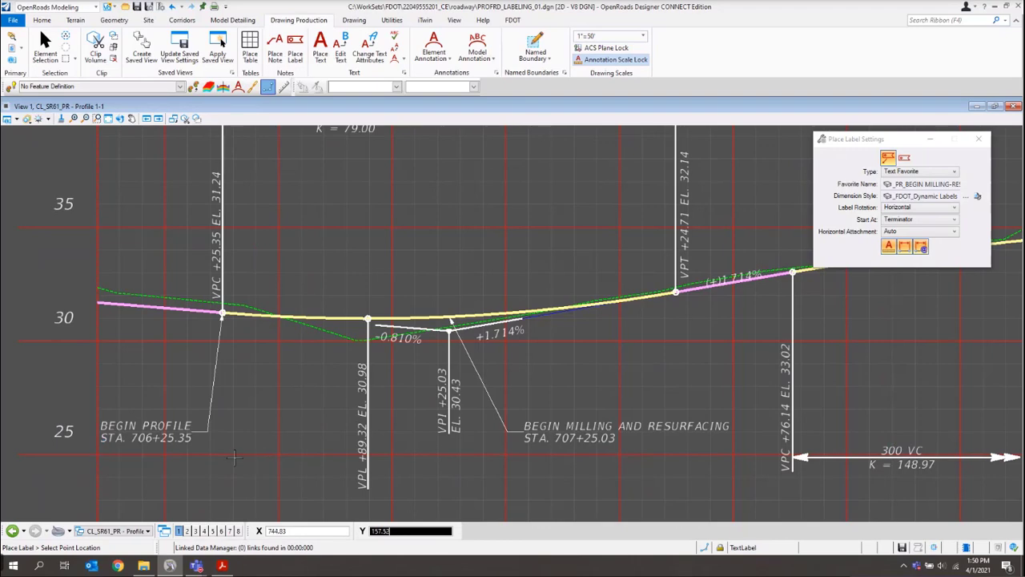
Place a _PR_BEGIN WIDENING label on the proposed profile, pointing at the last VPT with its text above the profile at about elevation 38
scroll(228, 451, down, 3)
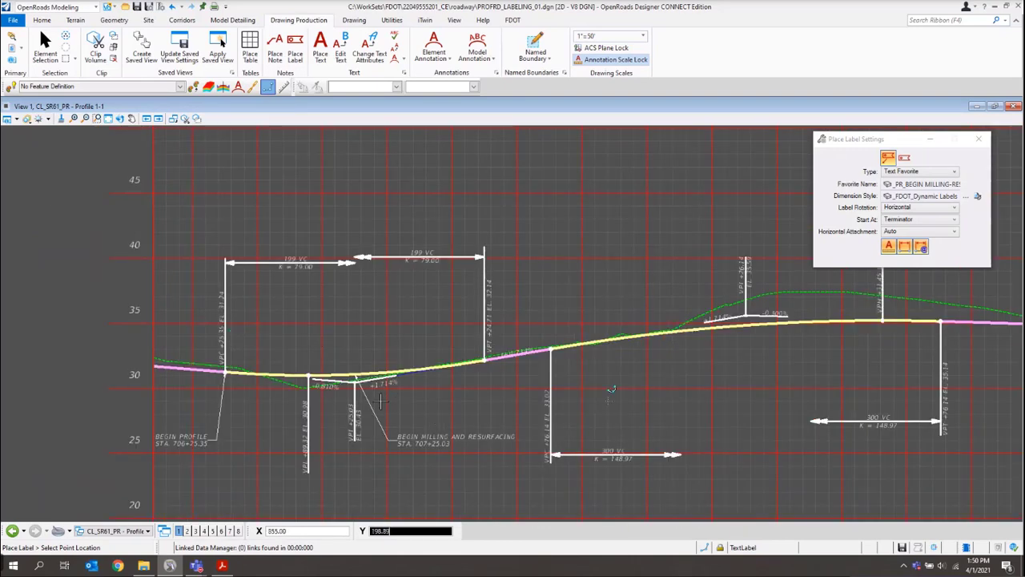
scroll(299, 390, down, 2)
scroll(711, 345, up, 4)
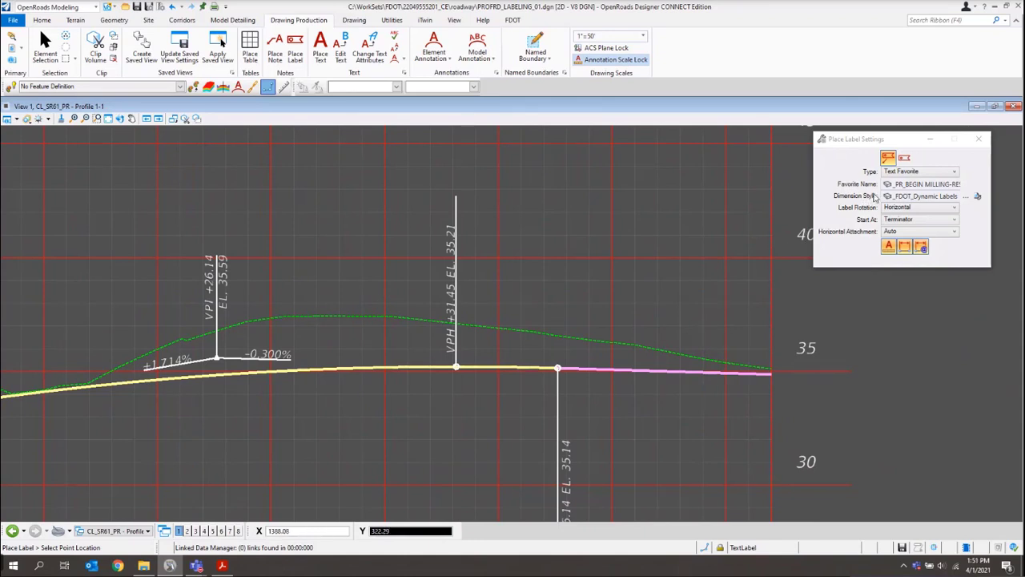
click(911, 186)
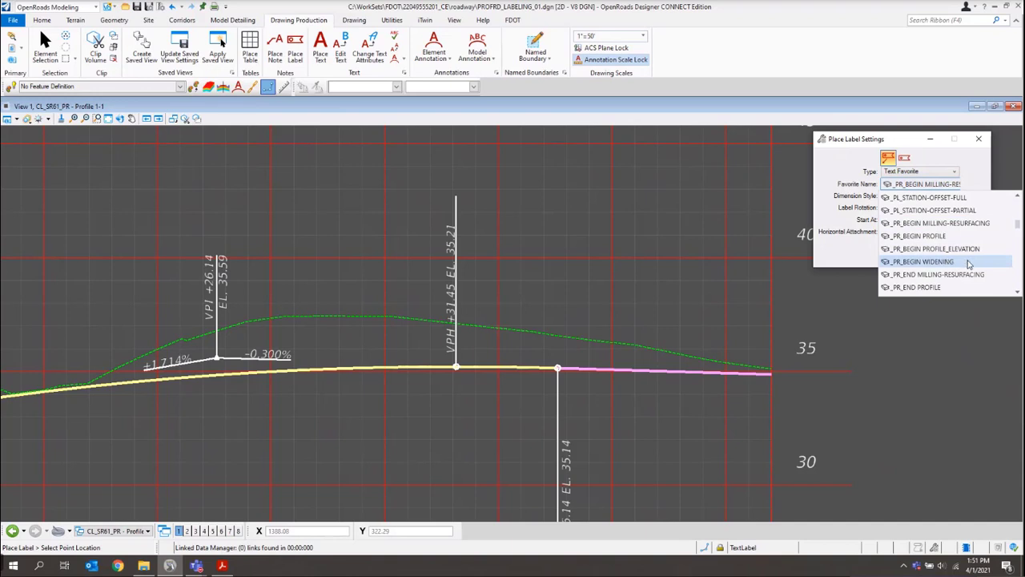
click(967, 262)
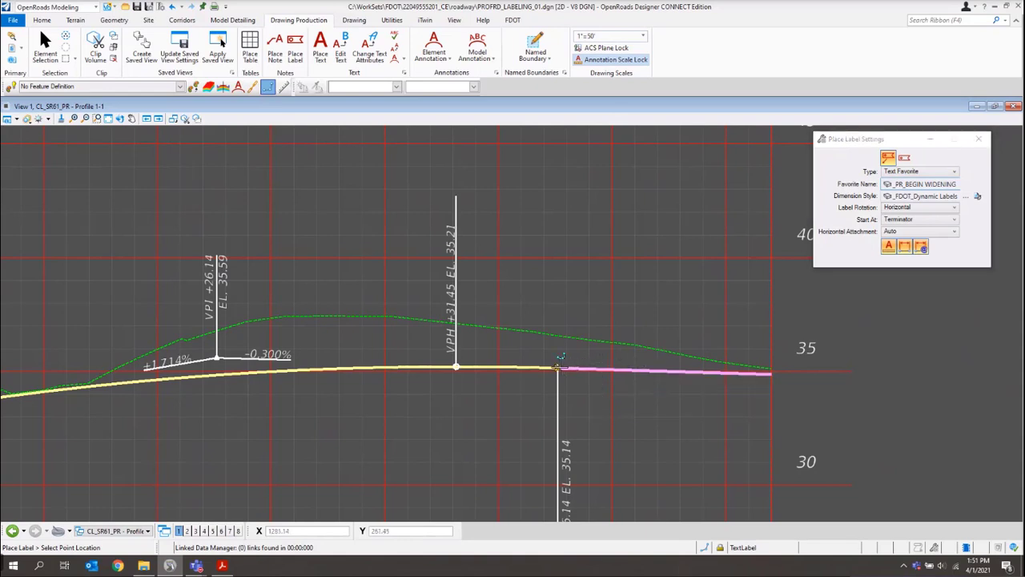
click(558, 368)
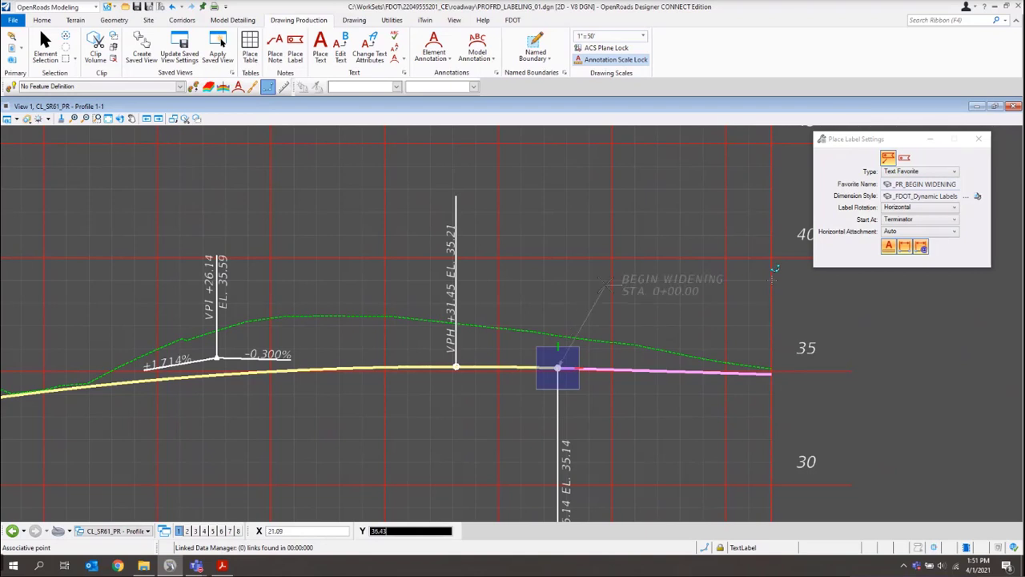
click(613, 281)
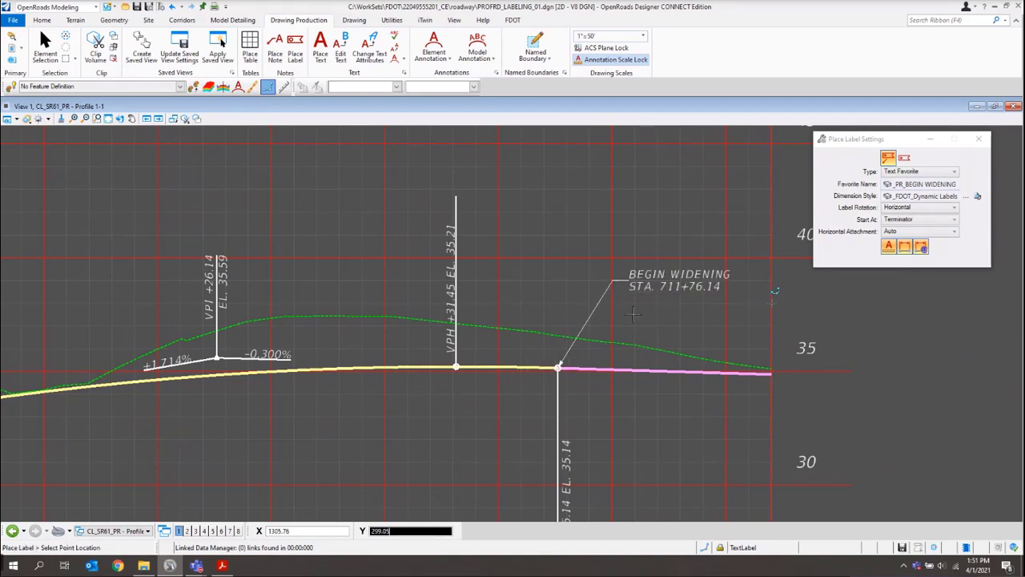
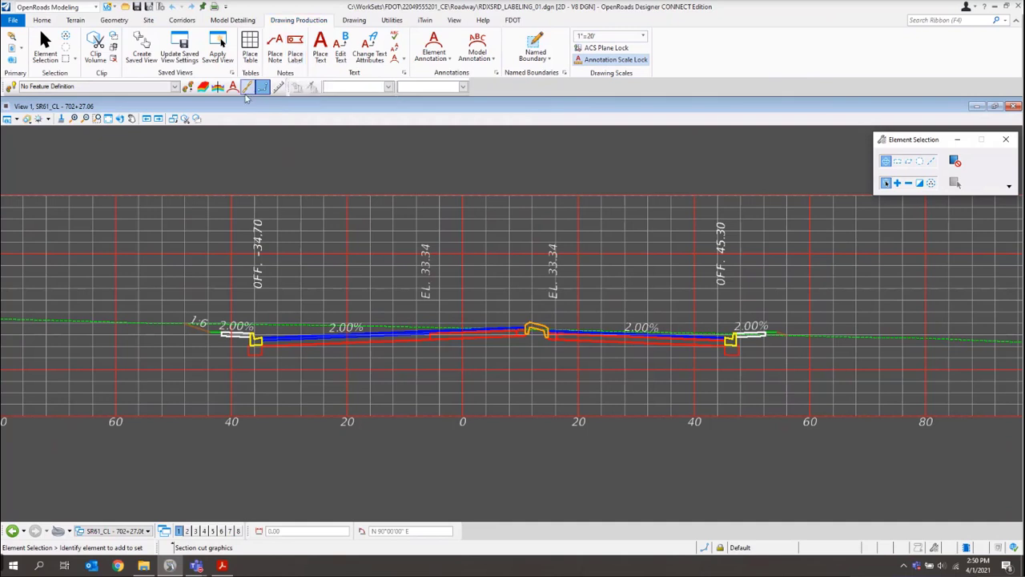
Set the active level of the cross section drawing RDXSRD_LABELING_01.dgn to TextLabel
click(41, 22)
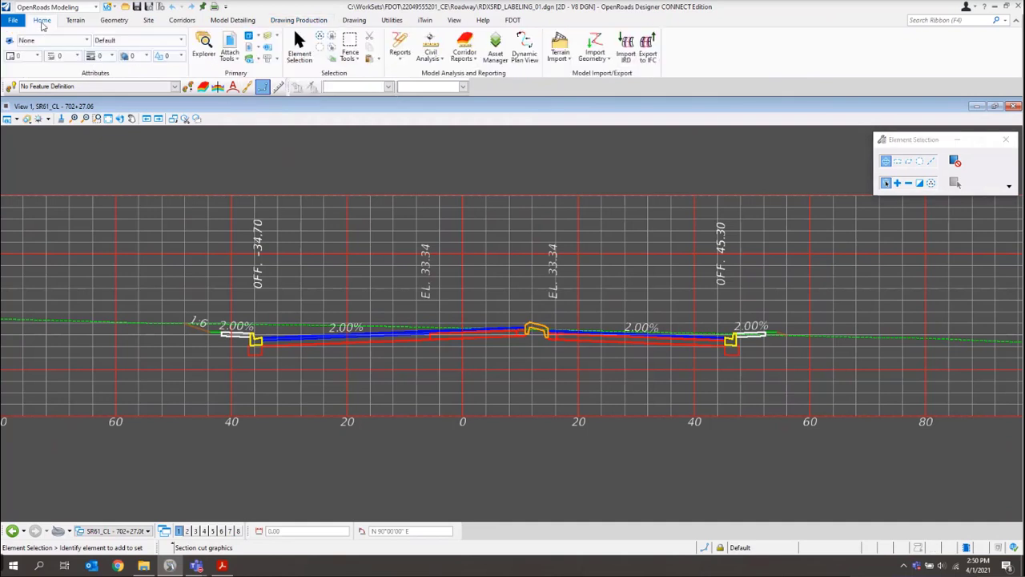
click(132, 40)
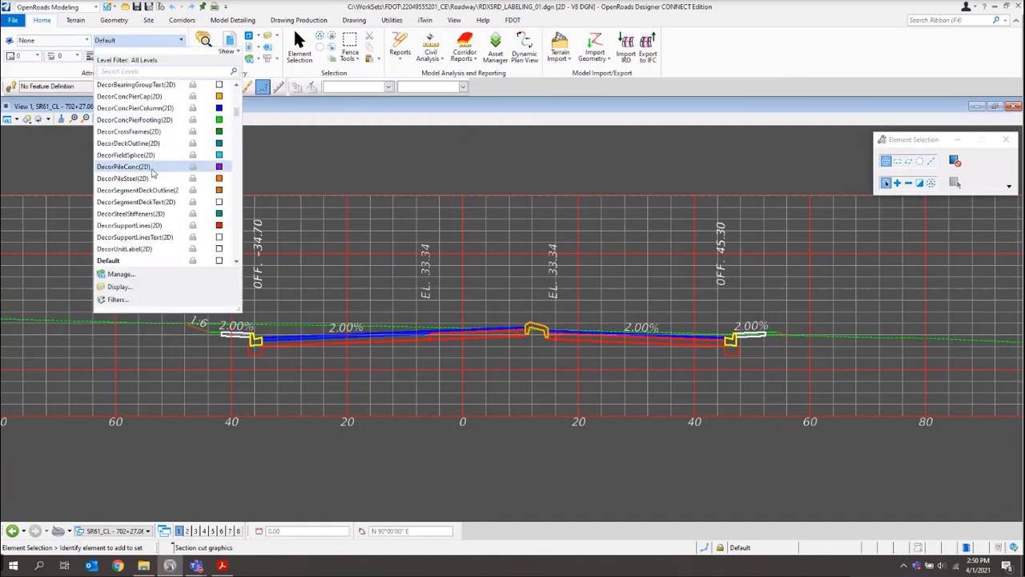
key(t)
scroll(152, 172, down, 10)
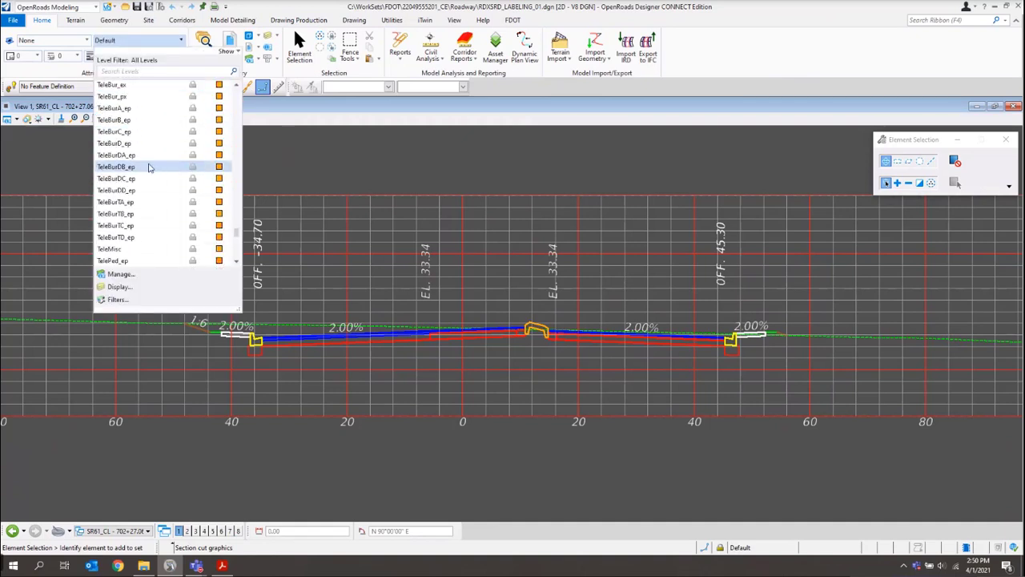
scroll(148, 168, down, 5)
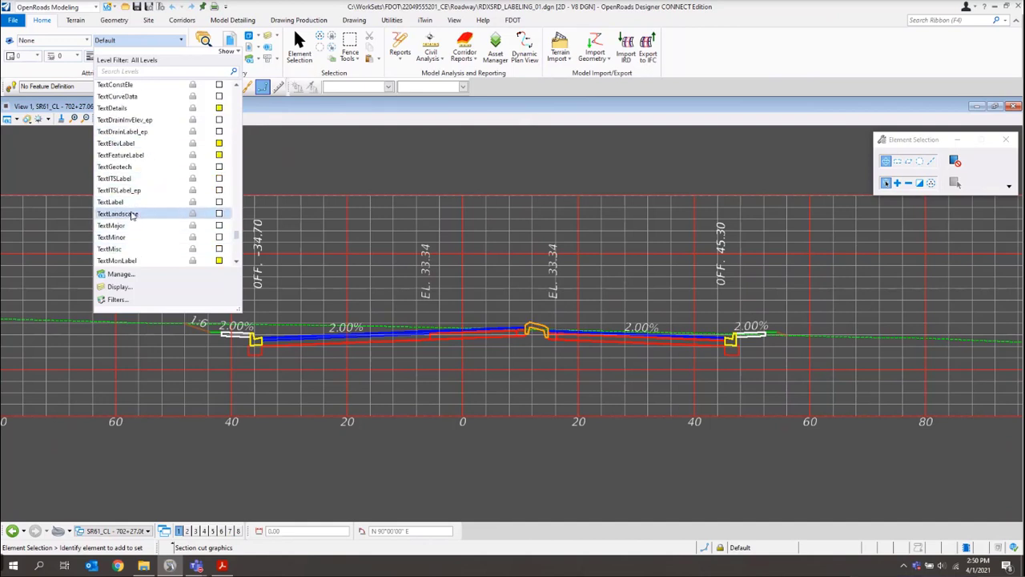
key(Escape)
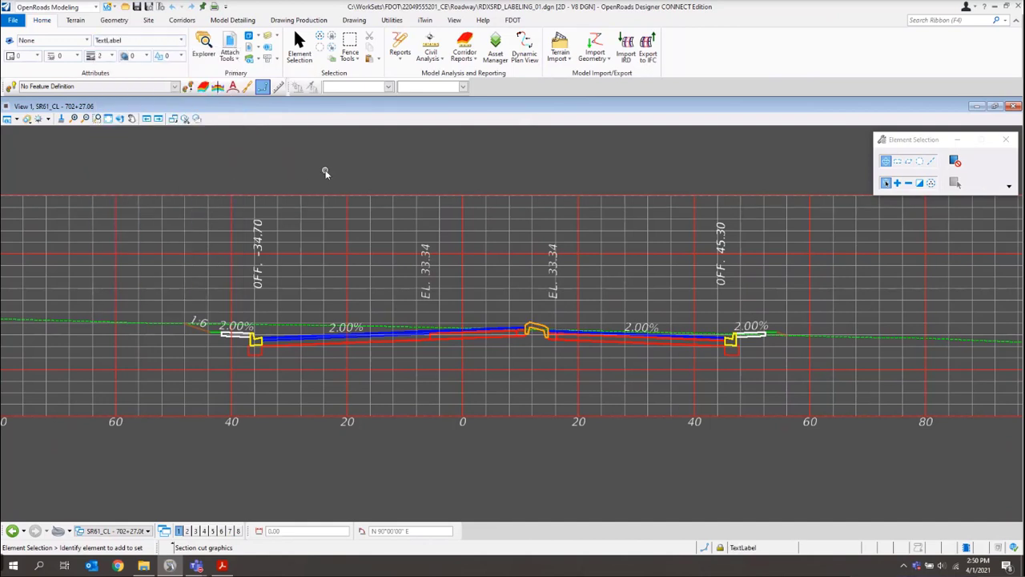
Start the Place Label tool with the text favorite _XS_ELEVATION and the dimension style _FDOT_Dynamic Labels
click(290, 21)
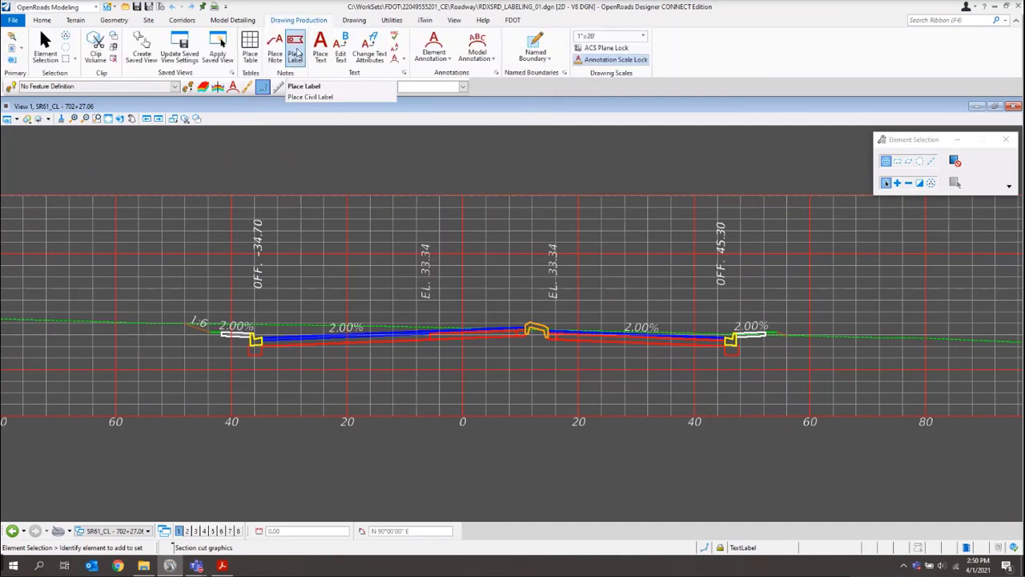
click(295, 53)
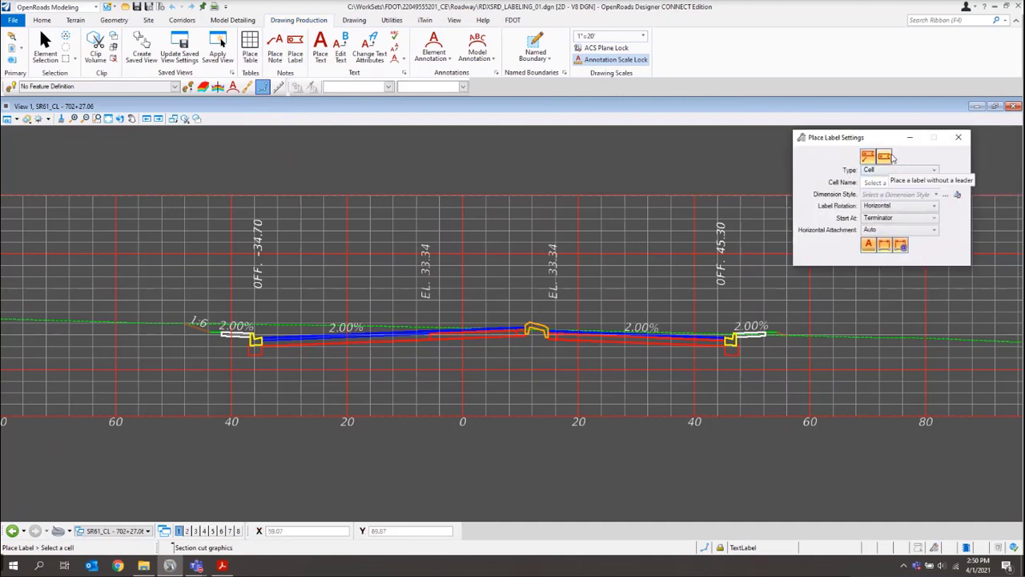
click(905, 173)
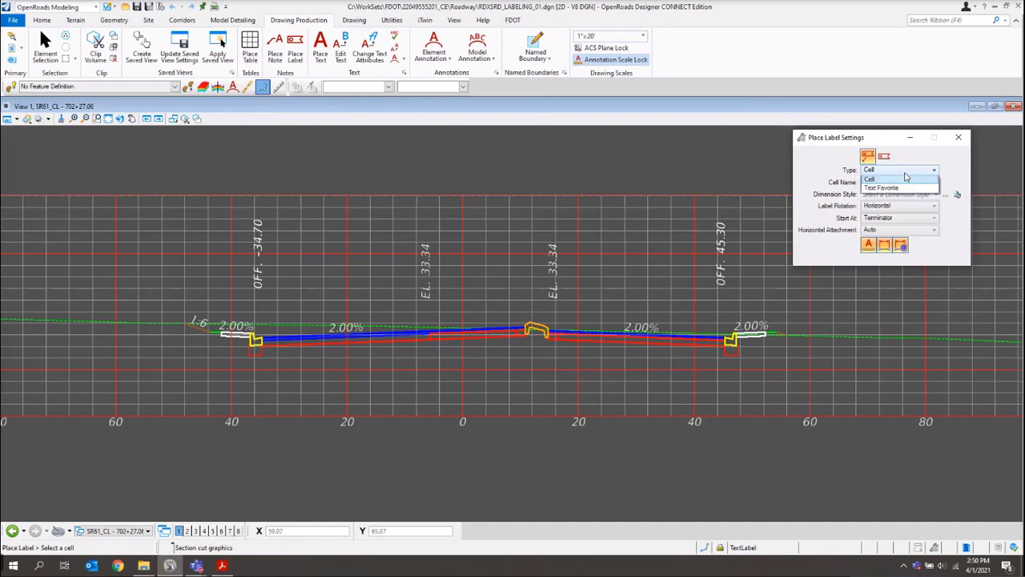
click(897, 191)
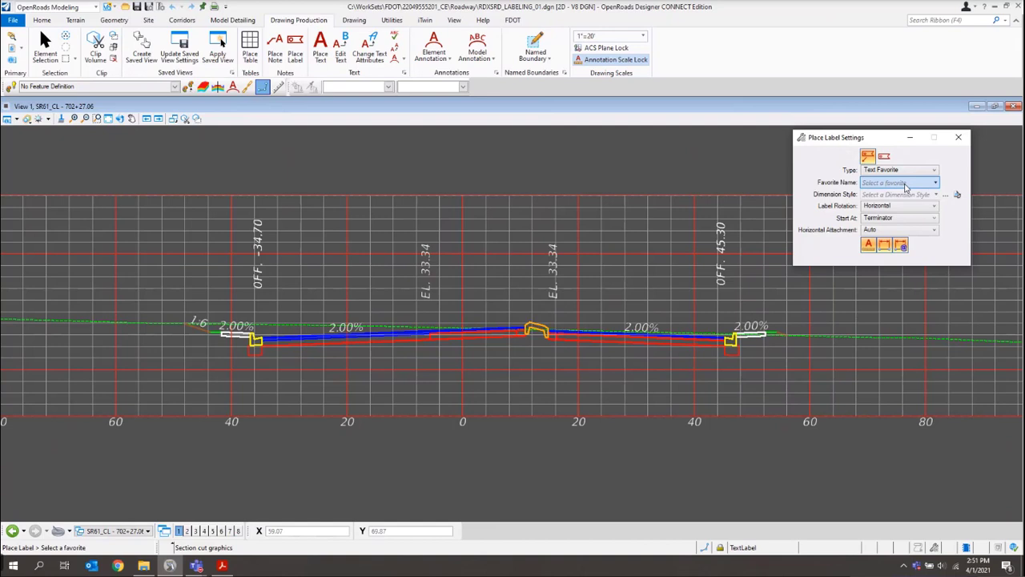
click(905, 183)
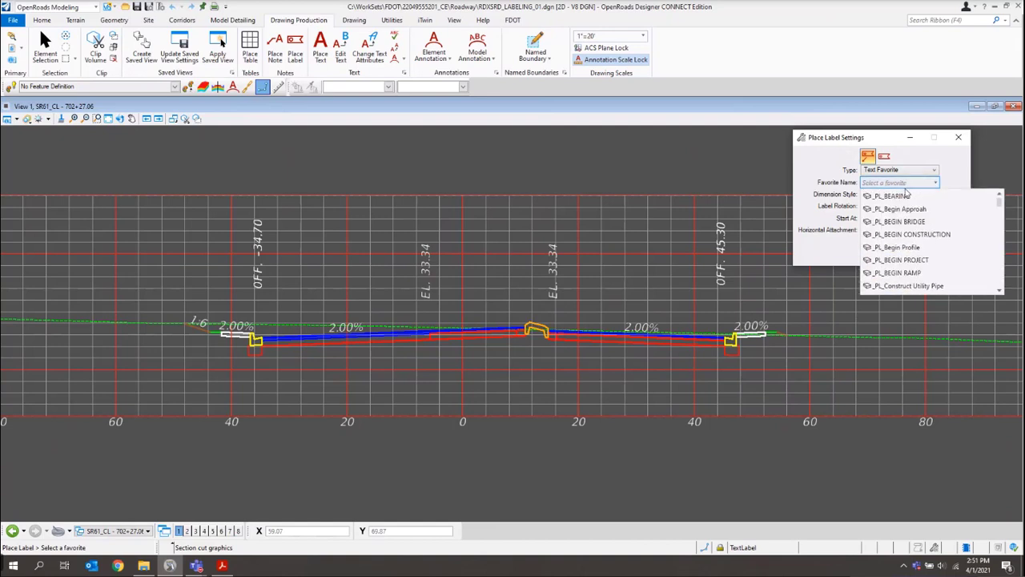
scroll(947, 232, down, 5)
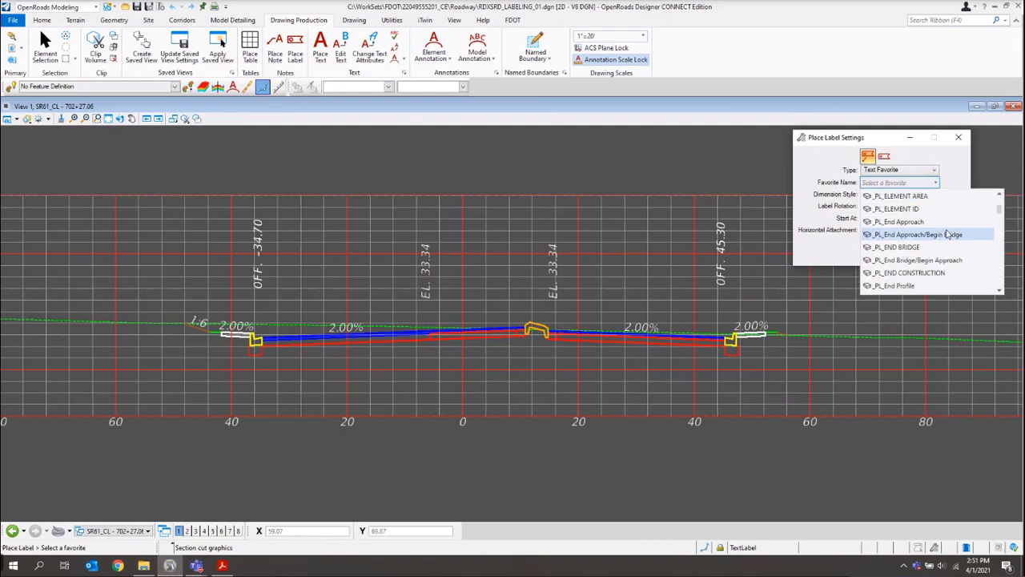
scroll(947, 233, down, 6)
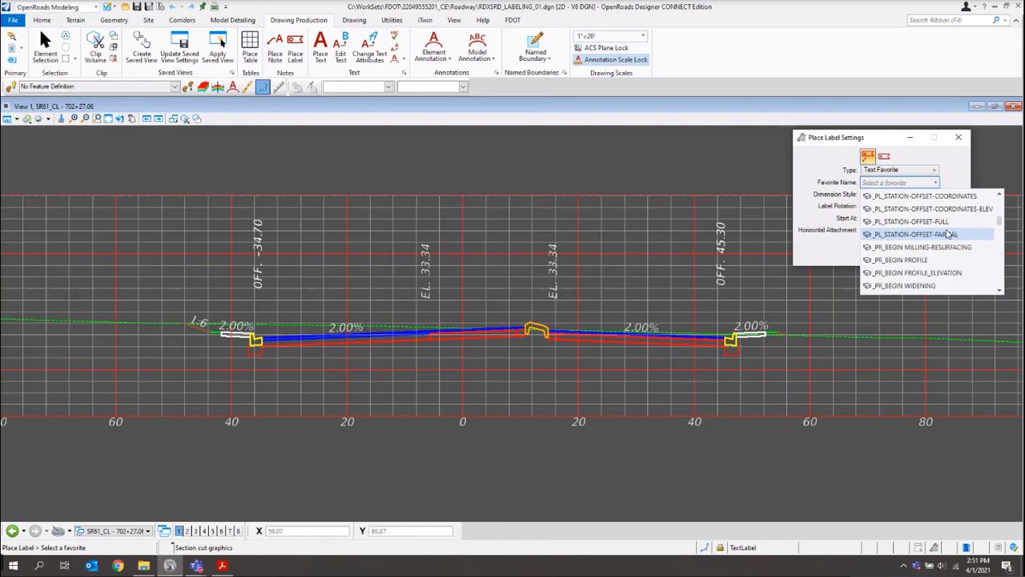
scroll(948, 233, down, 5)
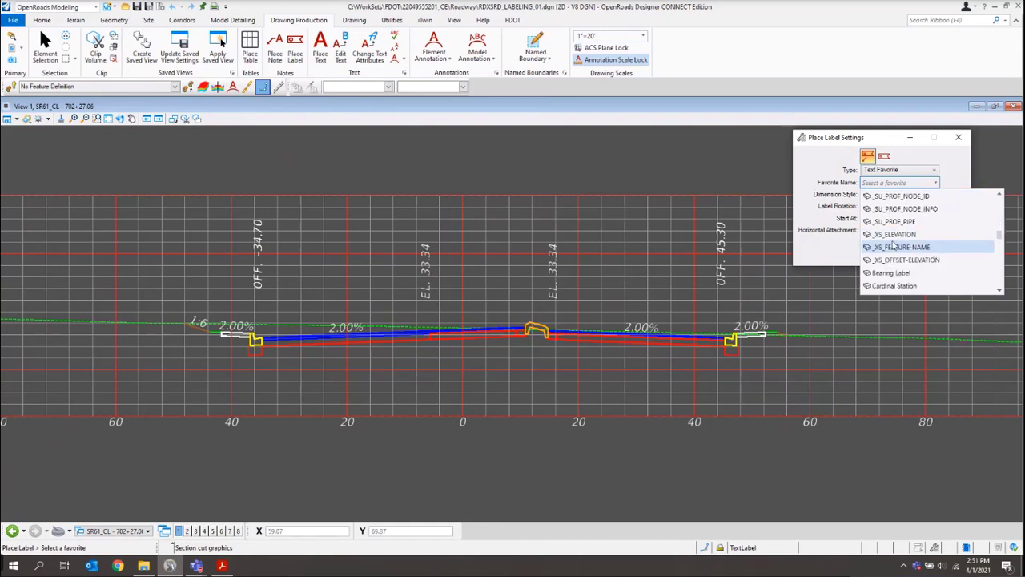
click(897, 235)
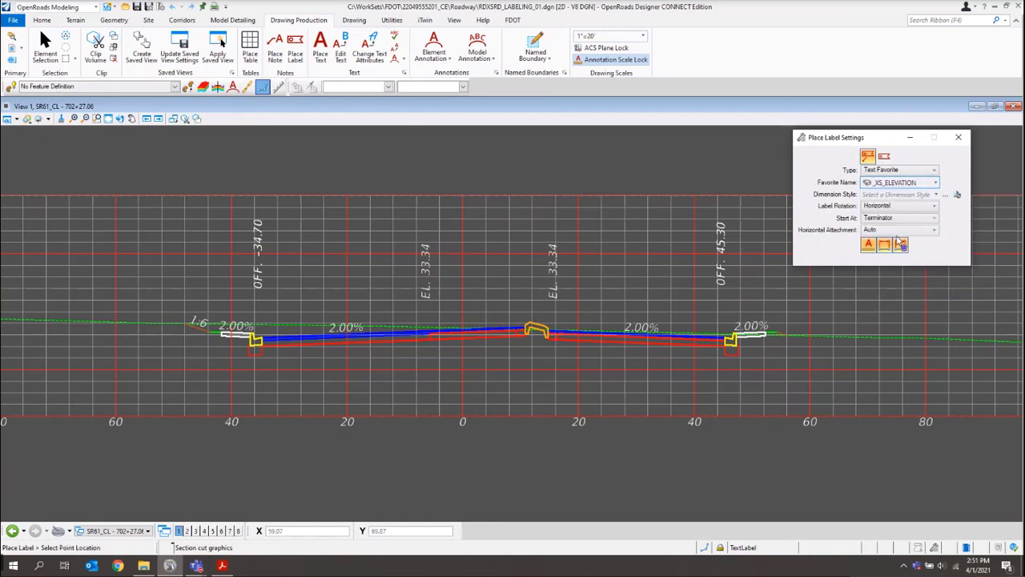
click(903, 195)
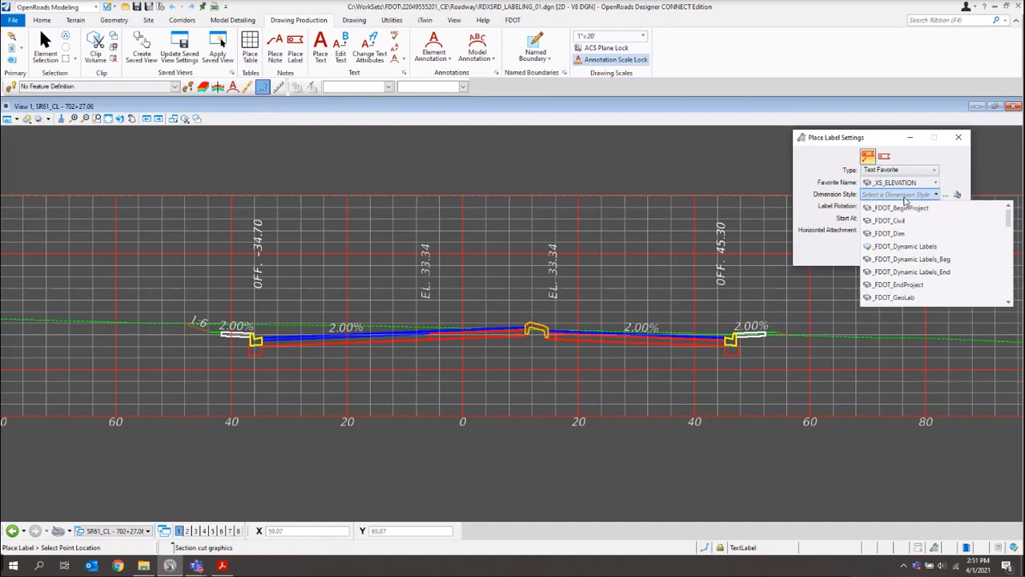
click(905, 247)
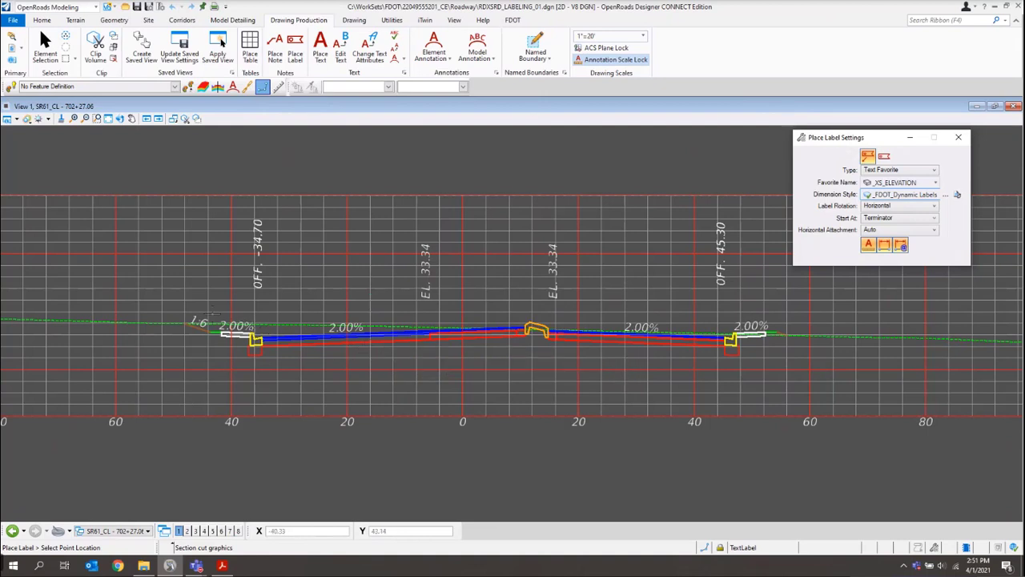
Place an elevation label on the lower outside corner of the left curb base, with its text below and outside the curb
scroll(204, 312, up, 2)
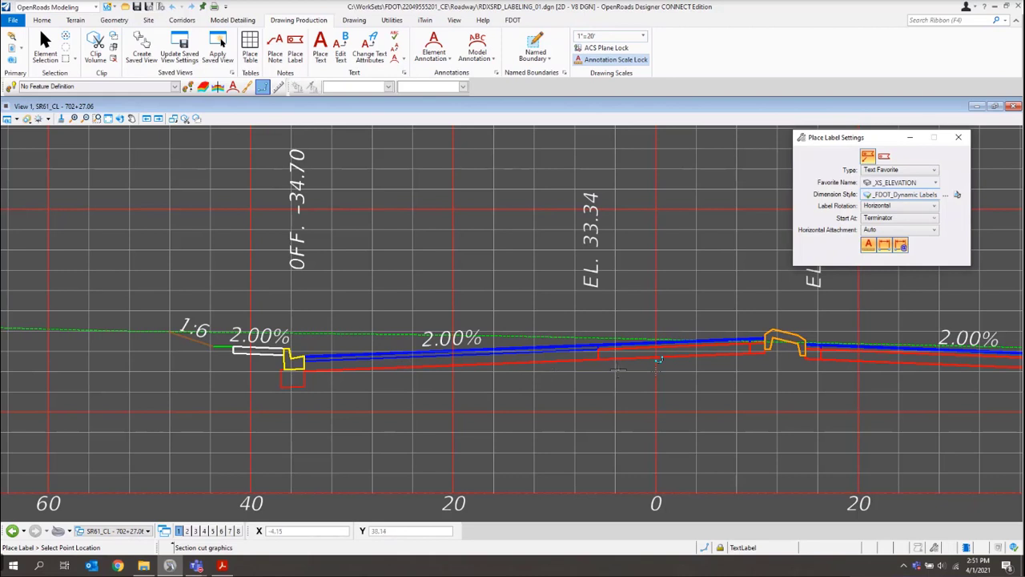
click(280, 386)
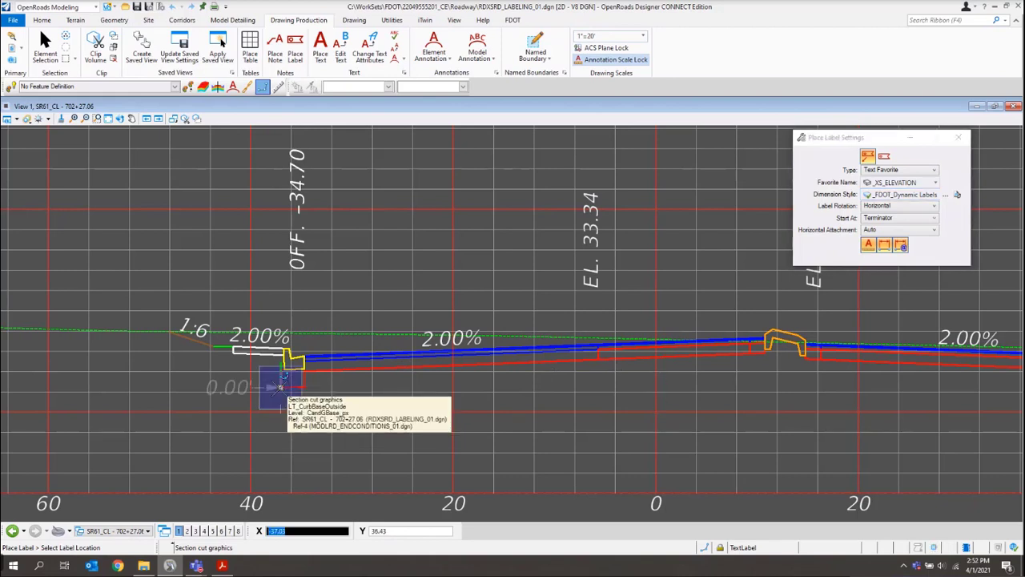
click(261, 440)
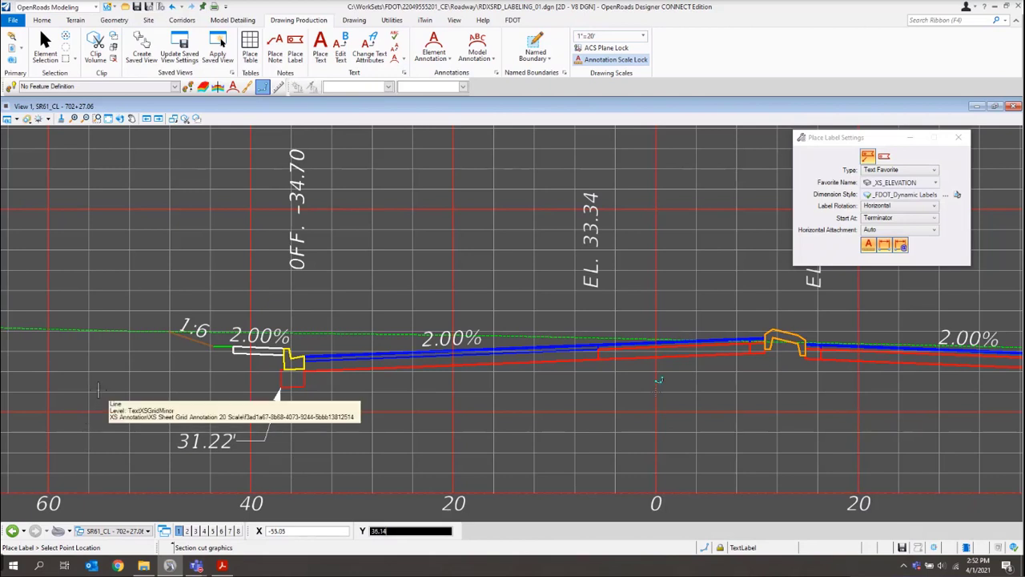
scroll(96, 390, down, 2)
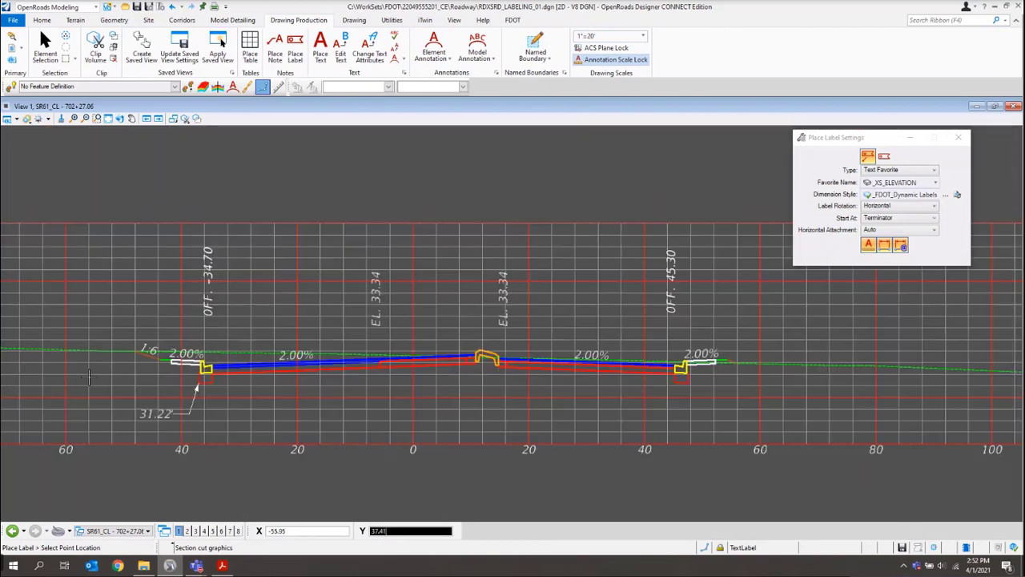
Place an _XS_OFFSET-ELEVATION label pointing at the top of the right curb, with its text above the right pavement
click(908, 184)
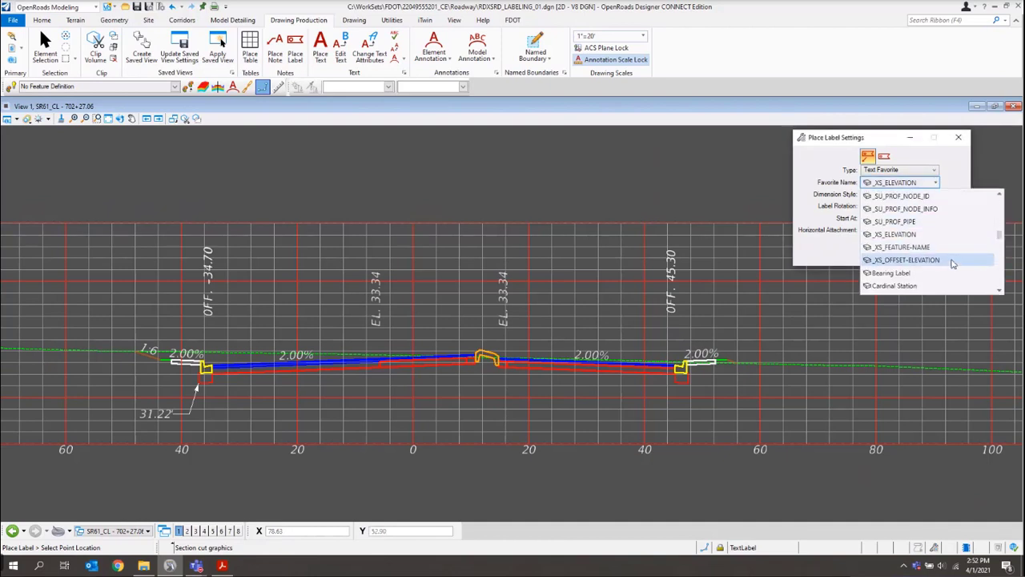
click(907, 260)
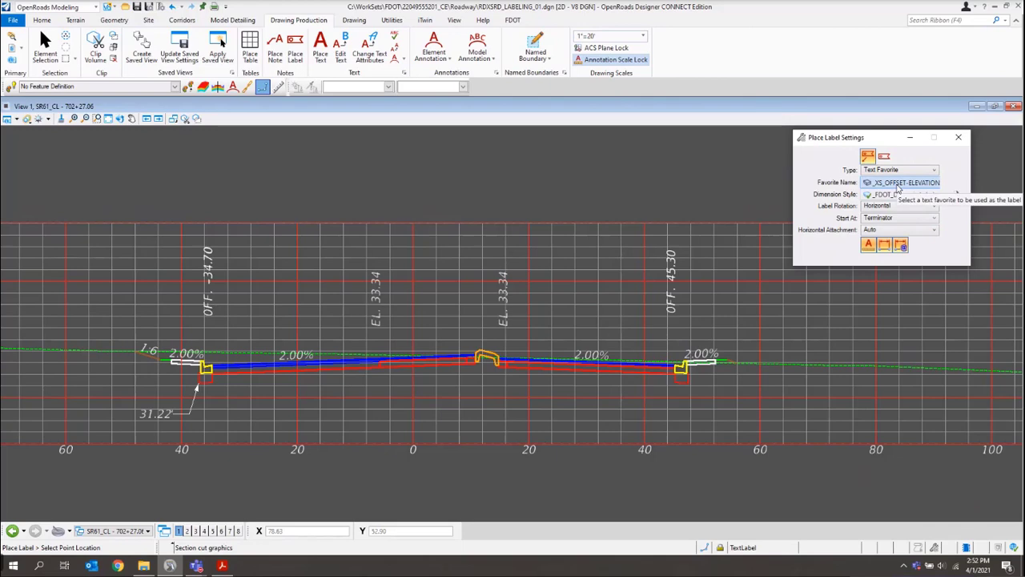
scroll(587, 340, up, 2)
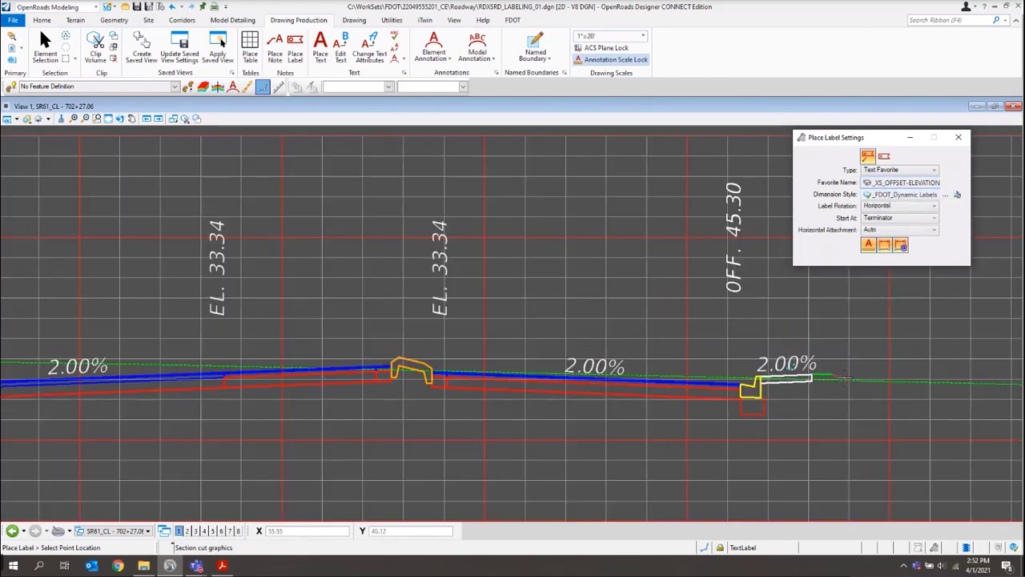
scroll(844, 380, up, 2)
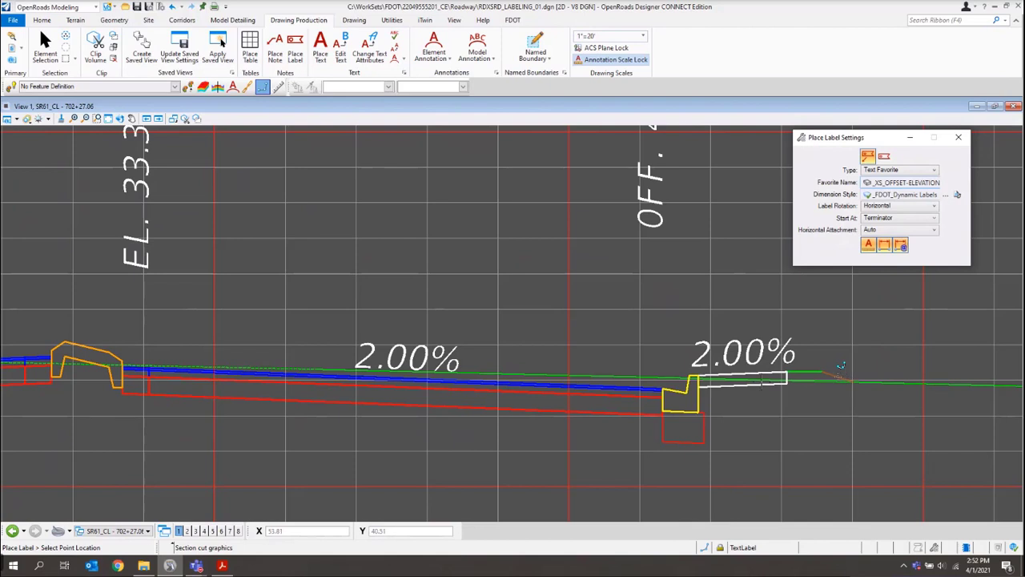
click(685, 370)
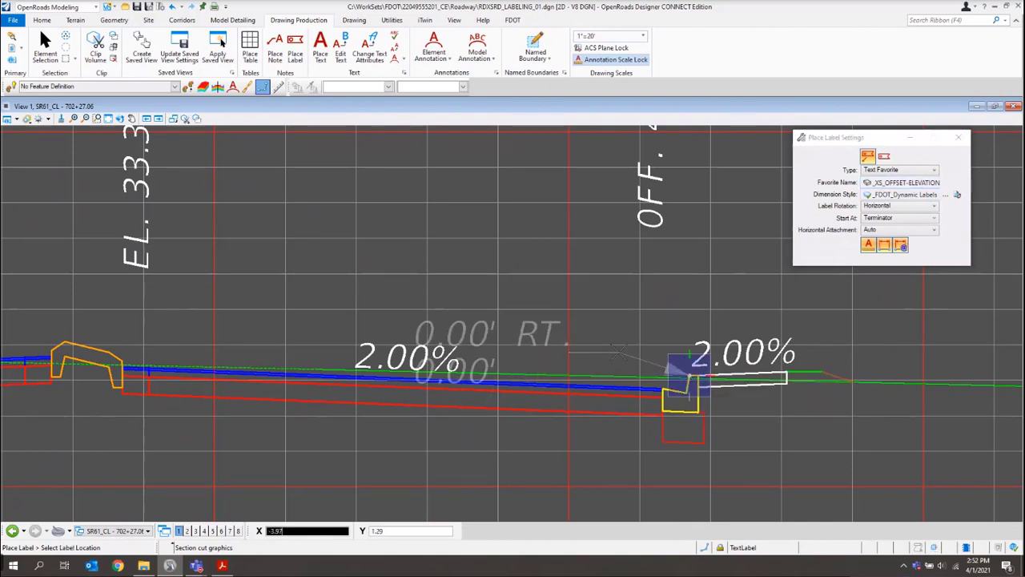
click(542, 236)
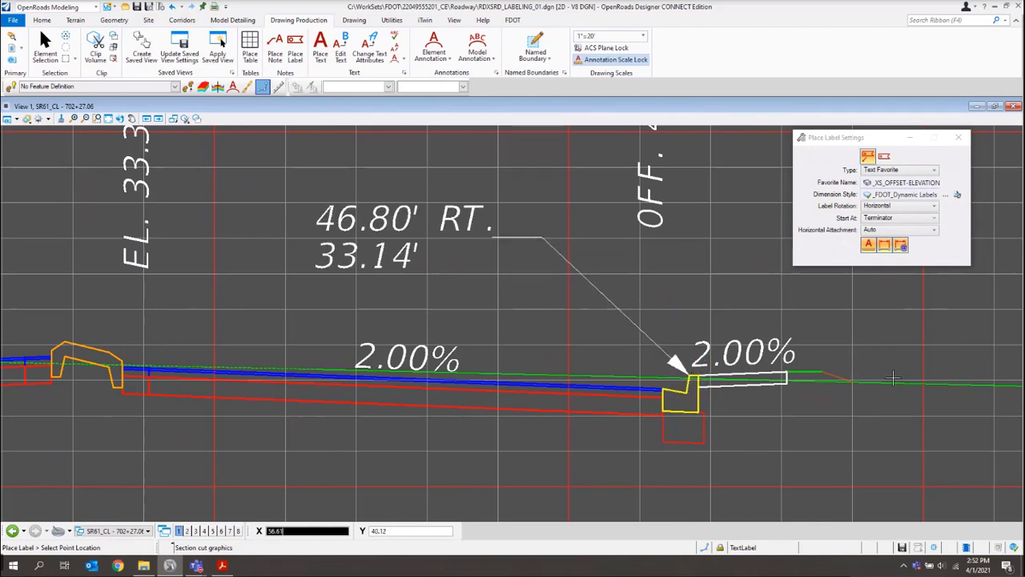
Place another offset-elevation label on the outside edge of the left pavement base, with its text below the roadway toward the centerline
scroll(972, 350, down, 2)
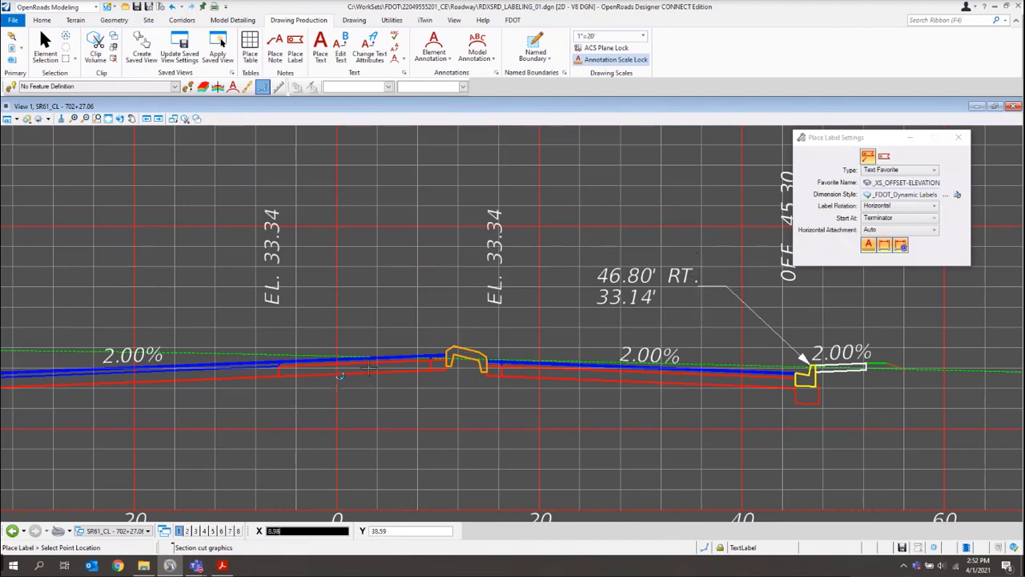
scroll(492, 301, down, 2)
scroll(328, 368, up, 2)
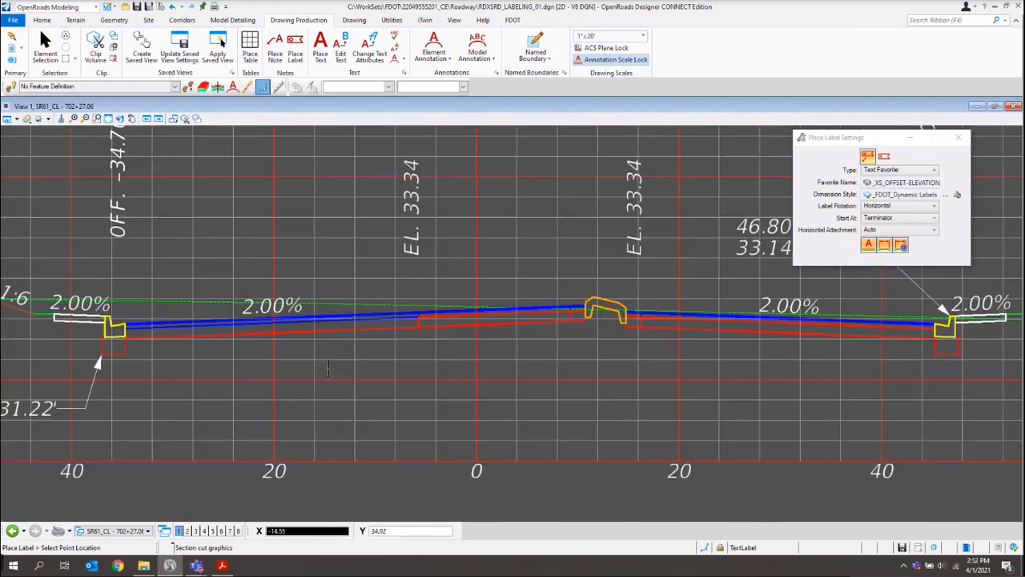
scroll(98, 362, up, 2)
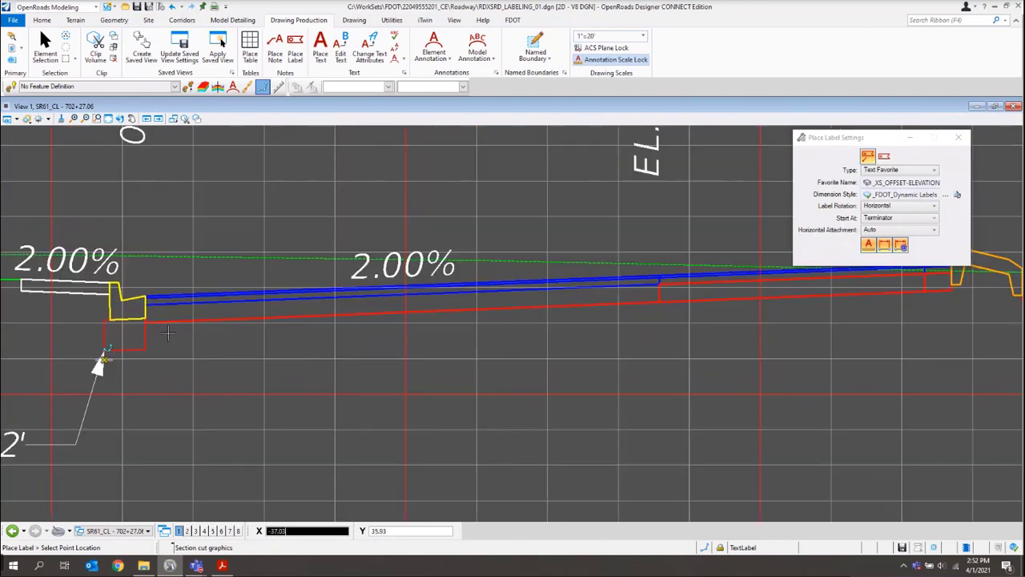
click(146, 321)
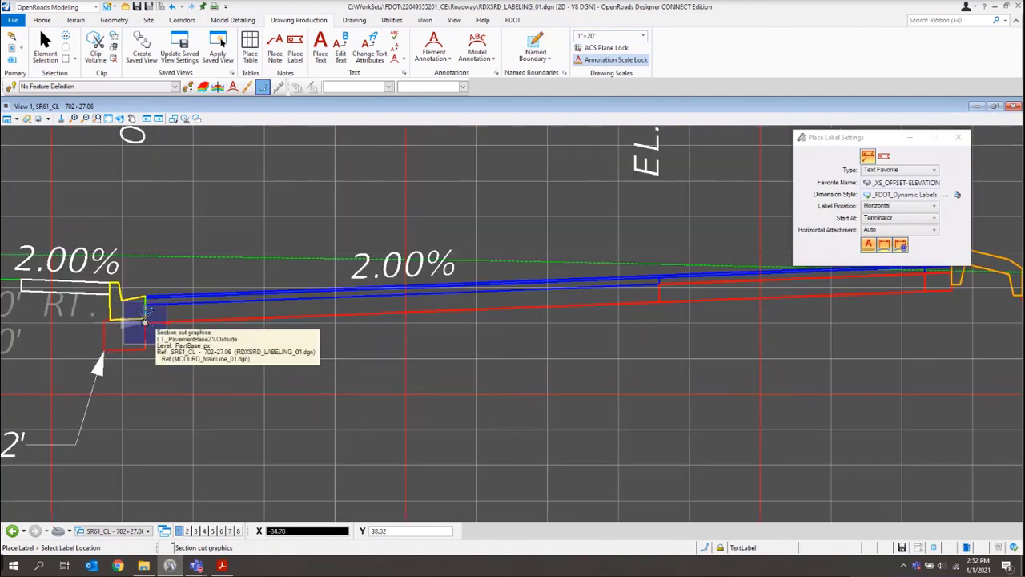
click(436, 430)
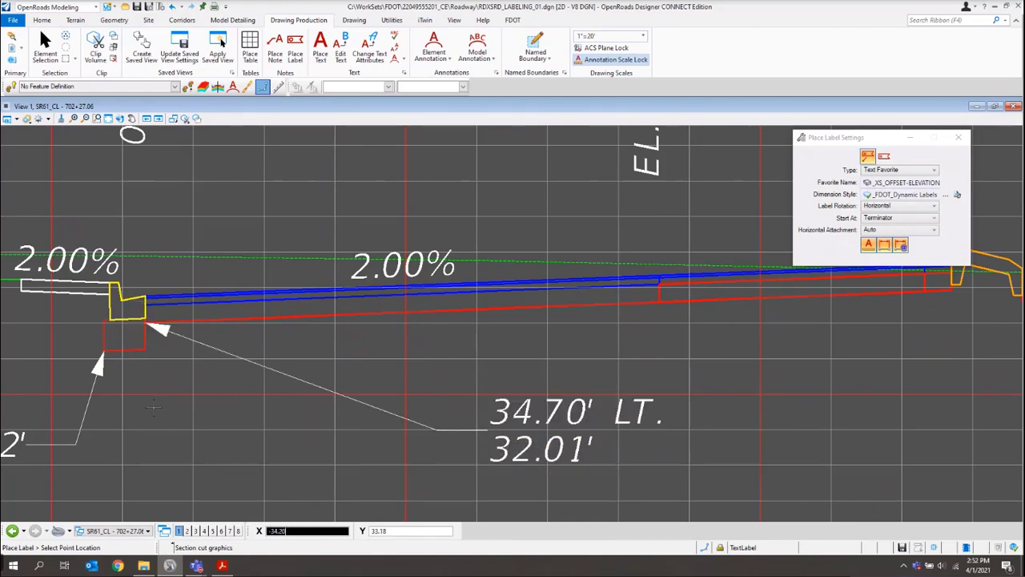
scroll(155, 407, down, 2)
scroll(154, 406, down, 2)
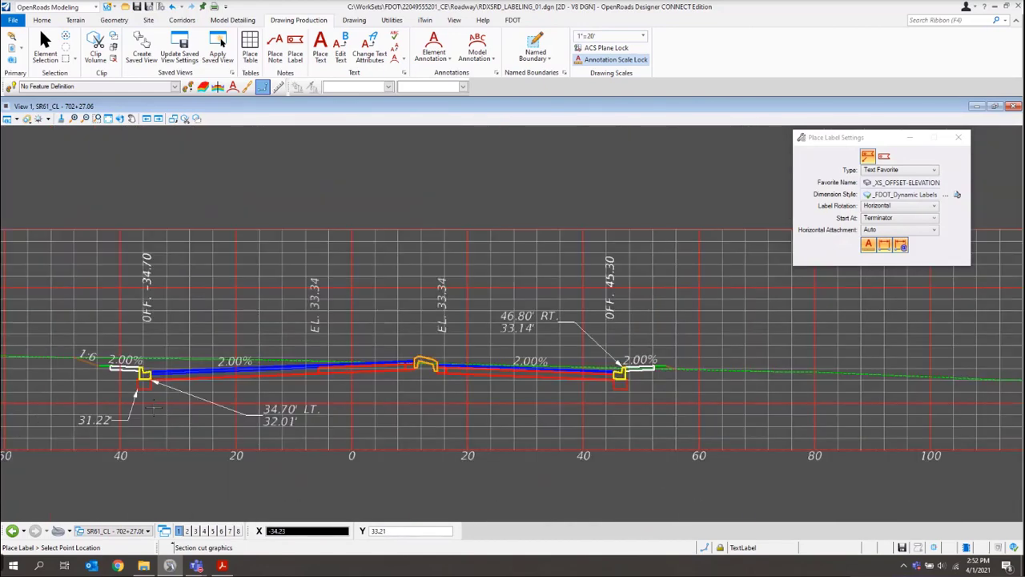